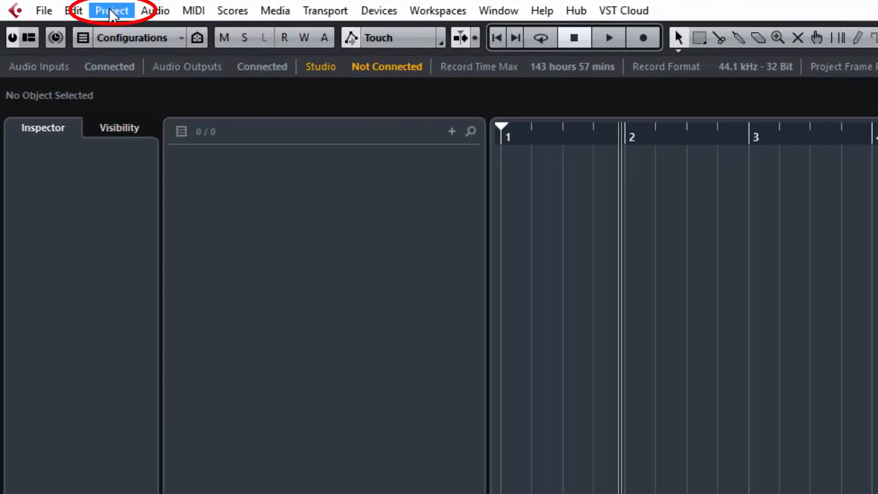
Step: Add one instrument track using Groove Agent SE, routed to Stereo Out
click(112, 11)
mouse_move(114, 40)
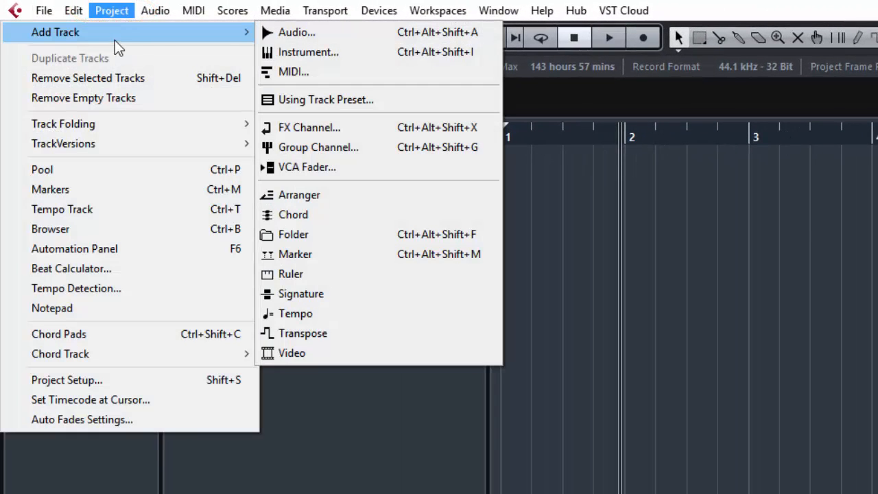
click(328, 52)
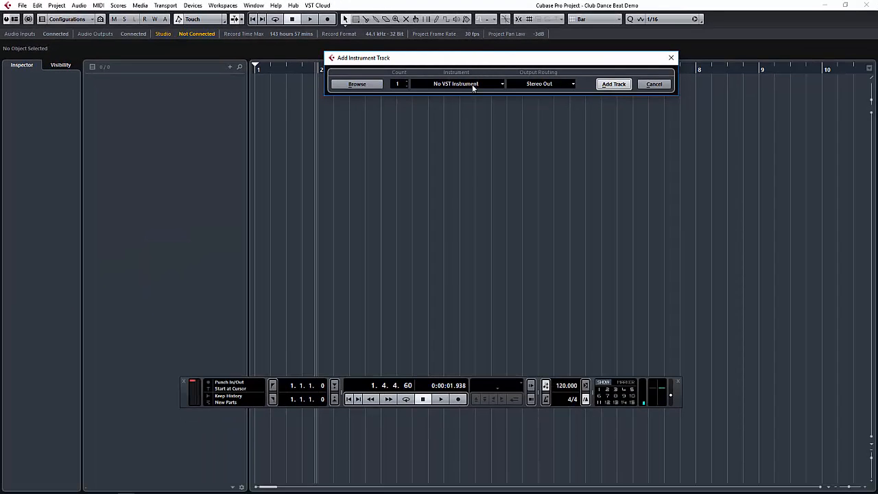
click(471, 85)
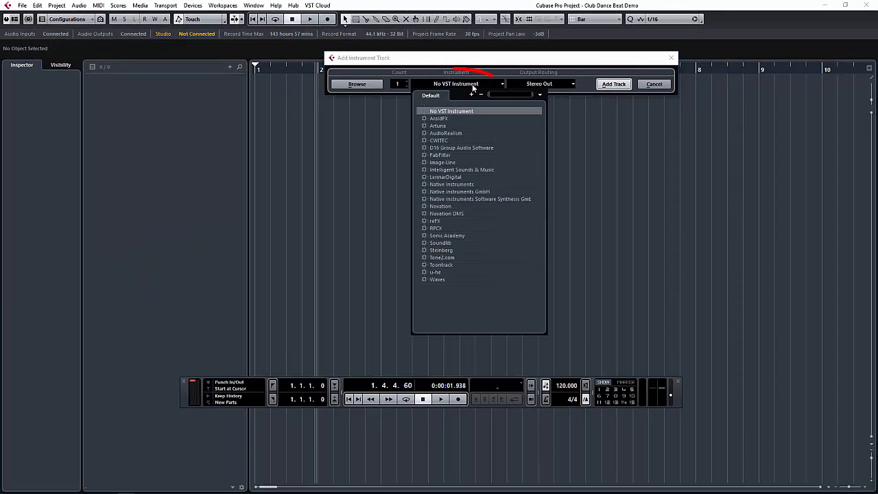
text(groove)
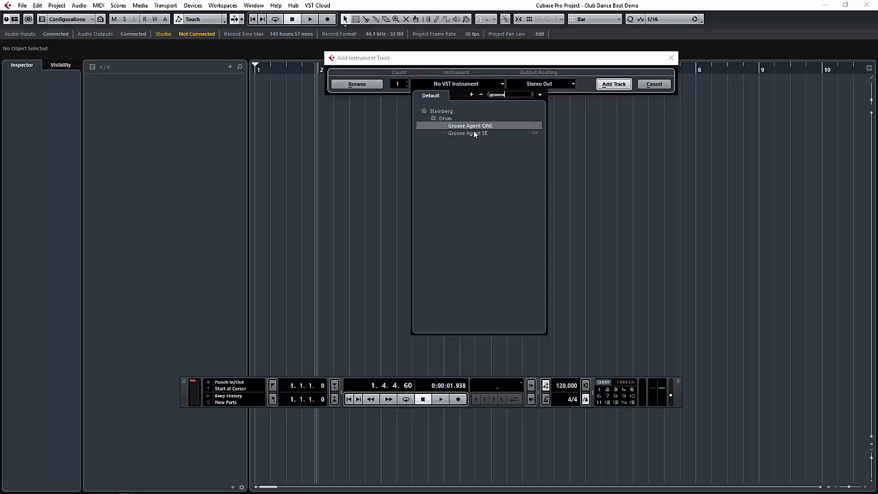
click(473, 133)
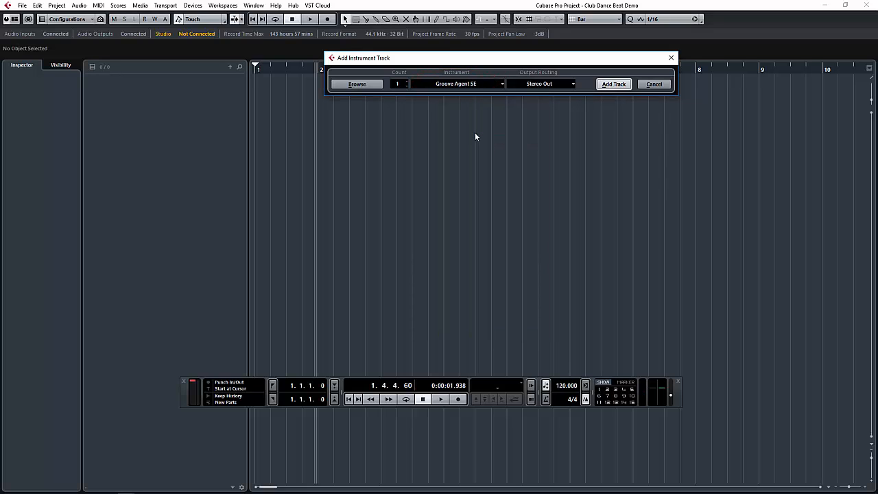
click(607, 85)
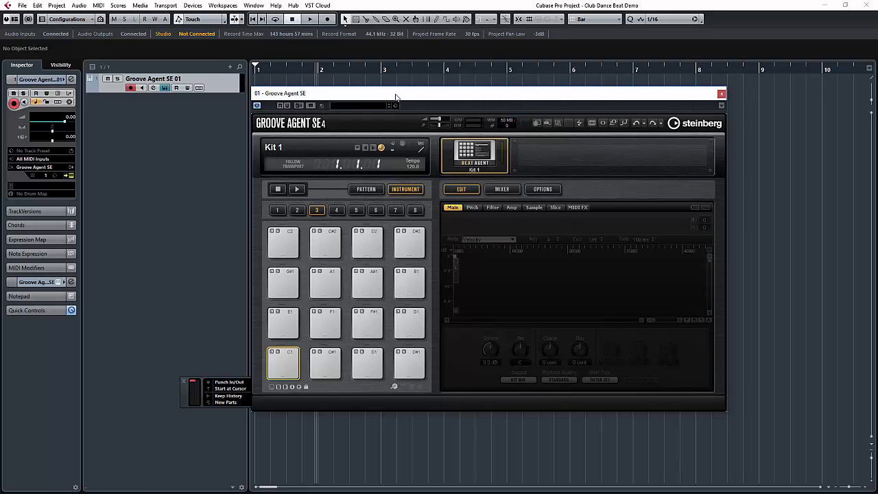
Step: Clear the search filter in the Groove Agent SE kit browser and load House Kit 02
drag(396, 97, 397, 77)
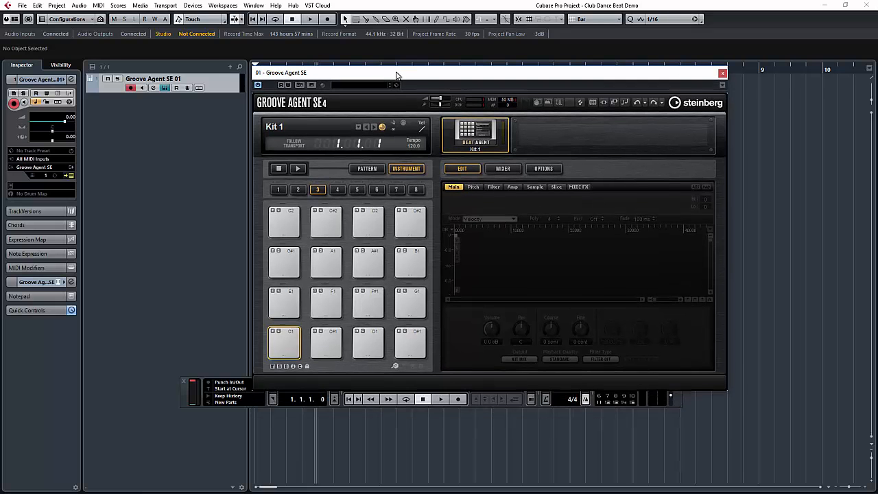
click(277, 129)
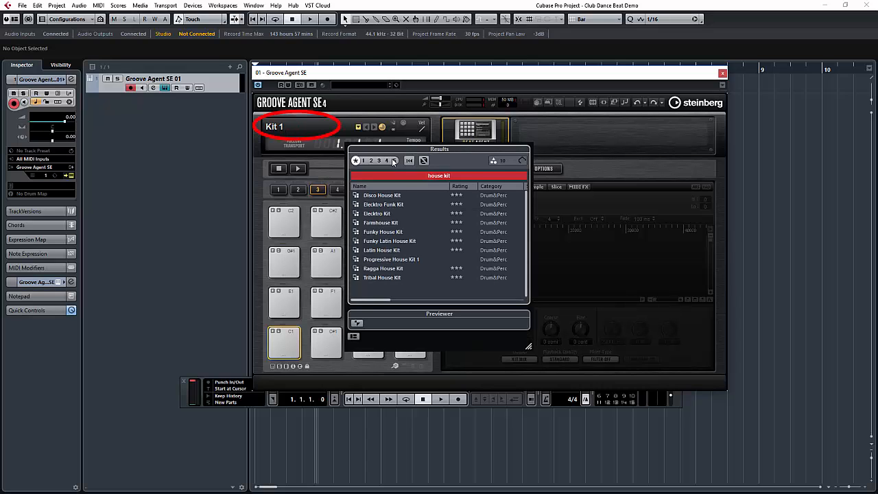
click(454, 177)
key(BackSpace)
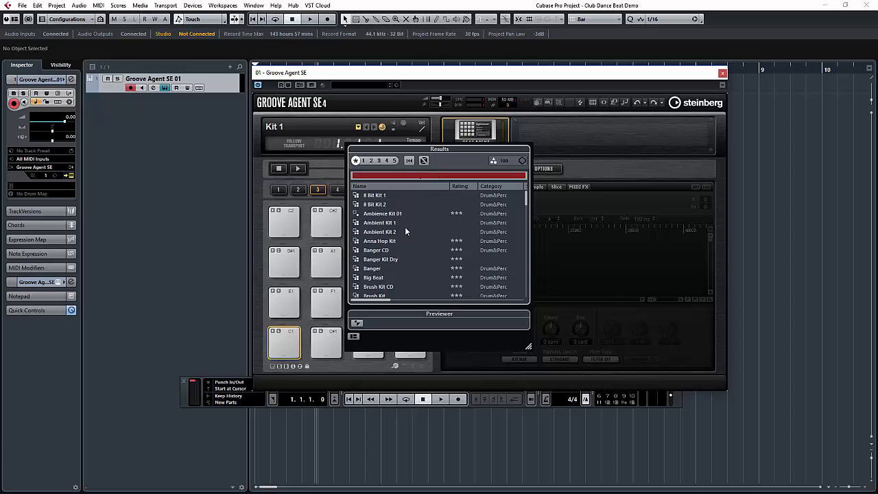
scroll(451, 237, down, 12)
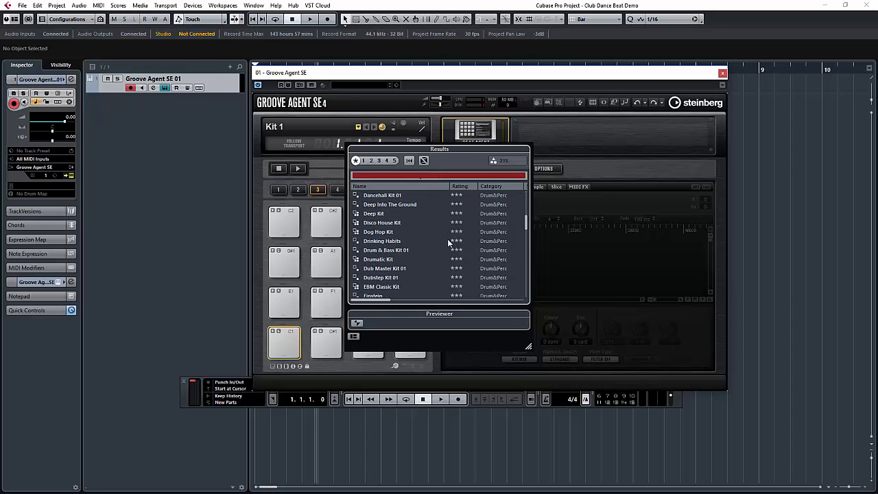
scroll(435, 244, down, 2)
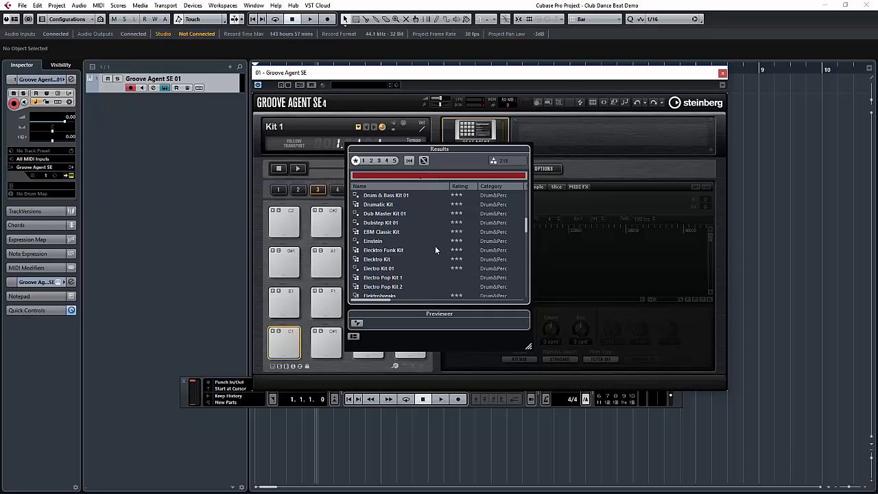
scroll(435, 245, down, 4)
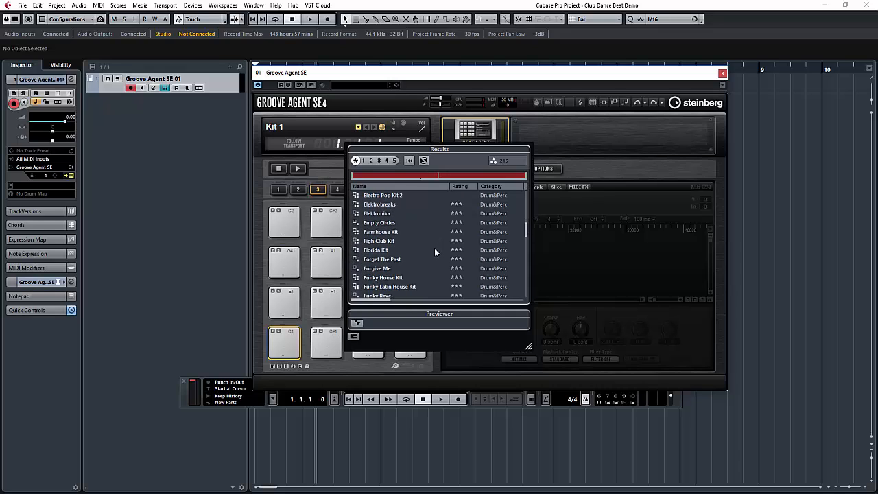
drag(527, 234, 527, 244)
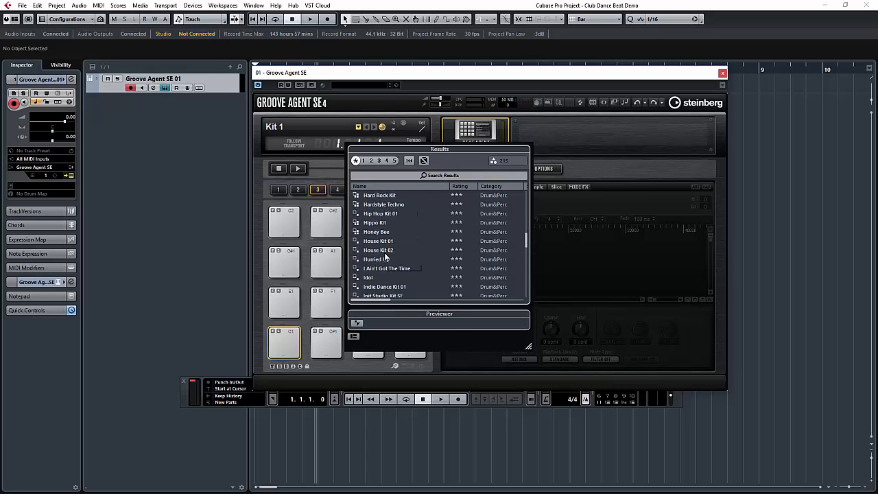
double_click(381, 250)
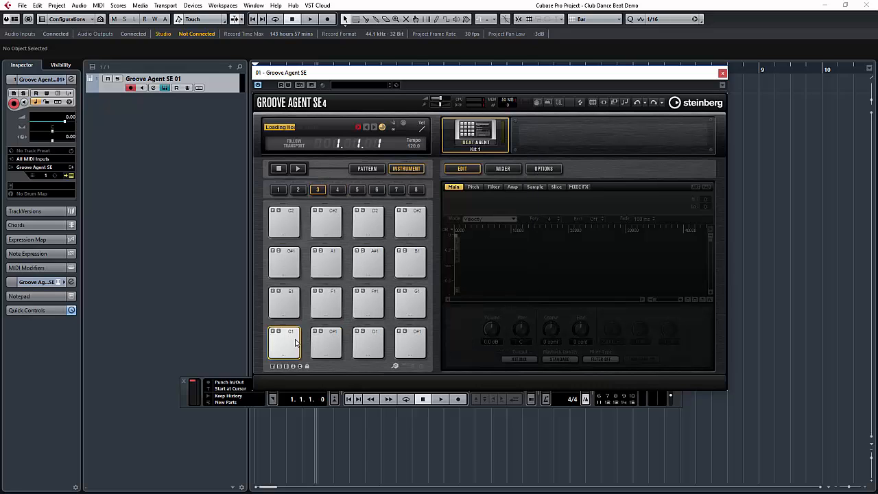
Step: Audition the House Kit 02 pads, including the kicks, clap, hi-hats, FX sounds and Snare 2
click(289, 349)
click(326, 345)
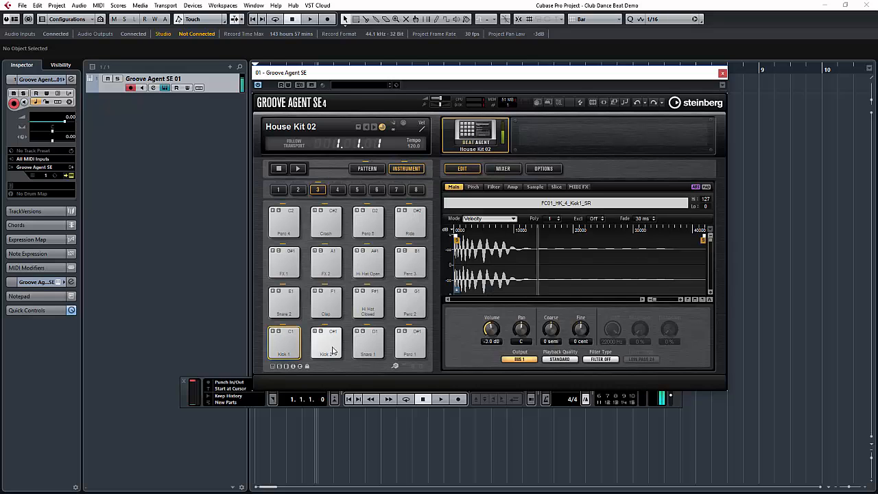
click(325, 304)
click(374, 295)
click(371, 266)
click(326, 266)
click(288, 266)
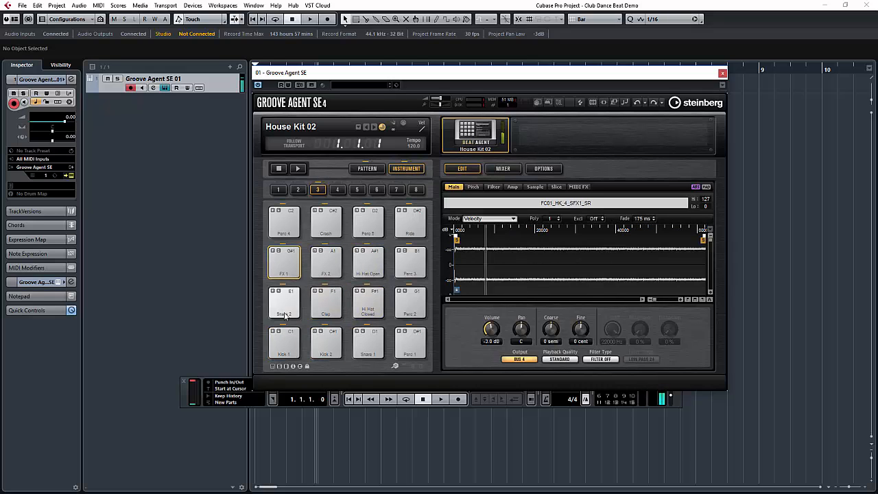
click(286, 306)
click(326, 309)
click(327, 344)
click(290, 343)
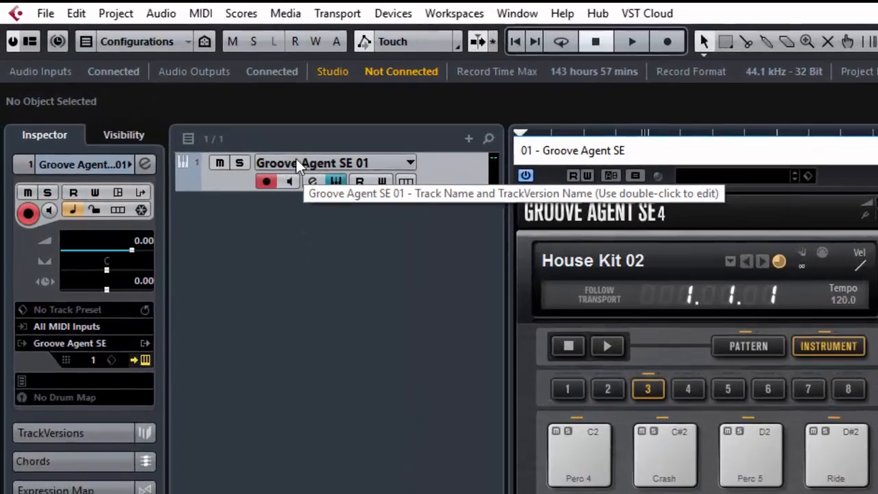
Step: Rename the Groove Agent SE instrument track as Kick
double_click(307, 158)
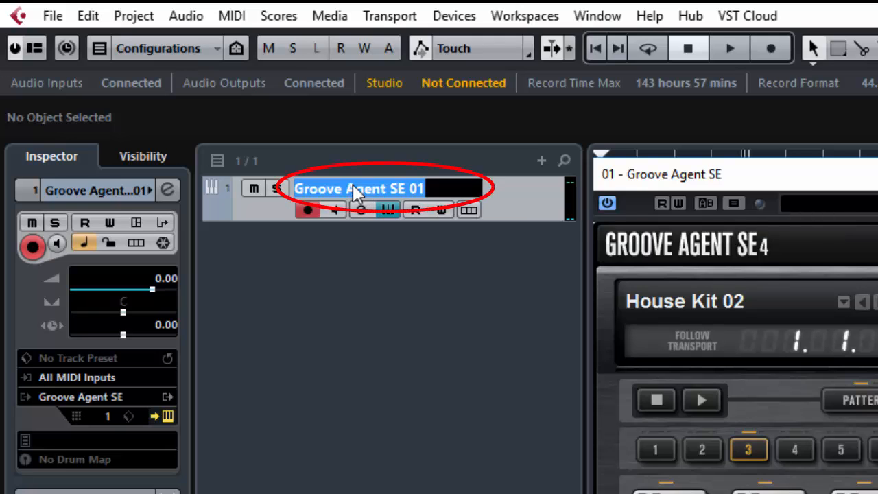
text(Kick)
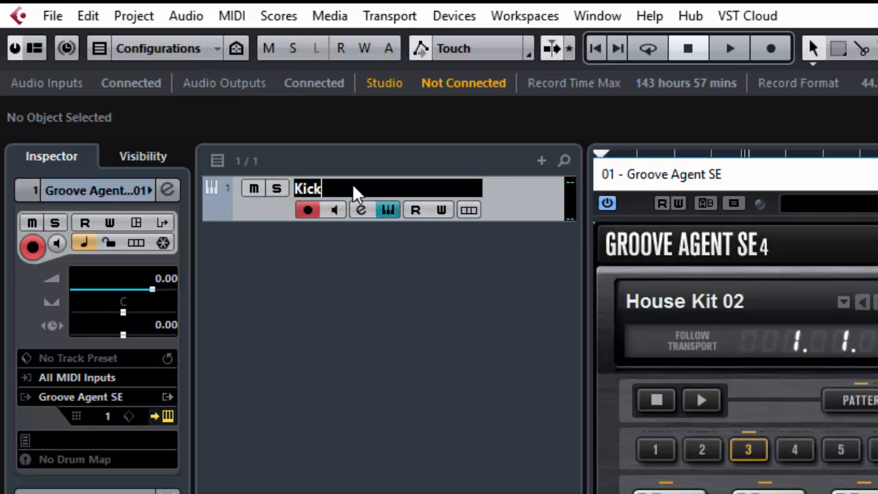
click(320, 307)
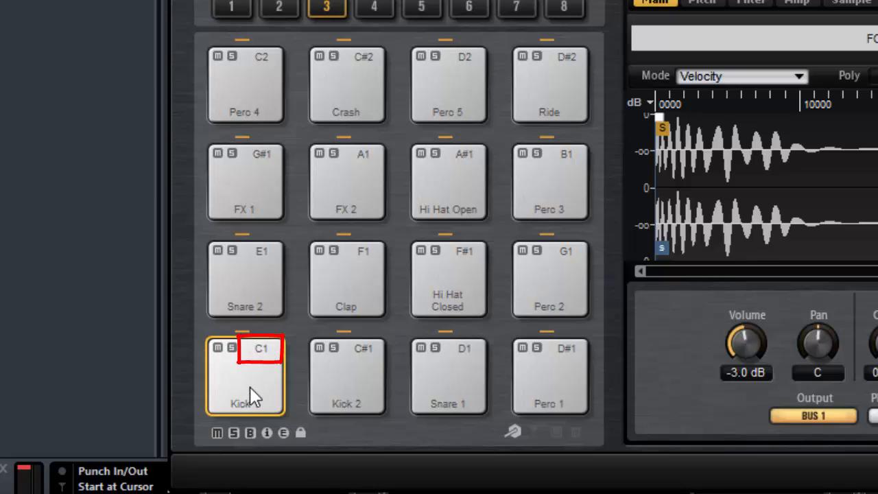
Step: Compare the Kick 2 and Kick 1 pads by auditioning them, ending on Kick 1 at note C1
click(358, 380)
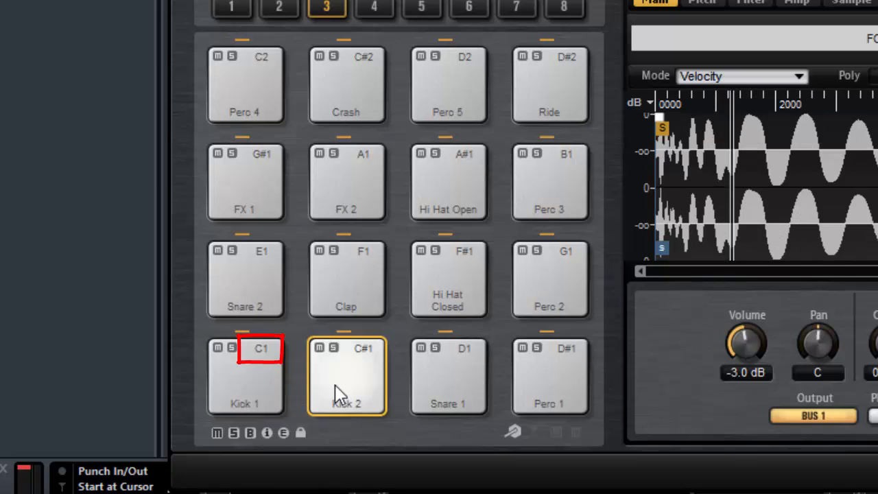
click(247, 397)
click(260, 393)
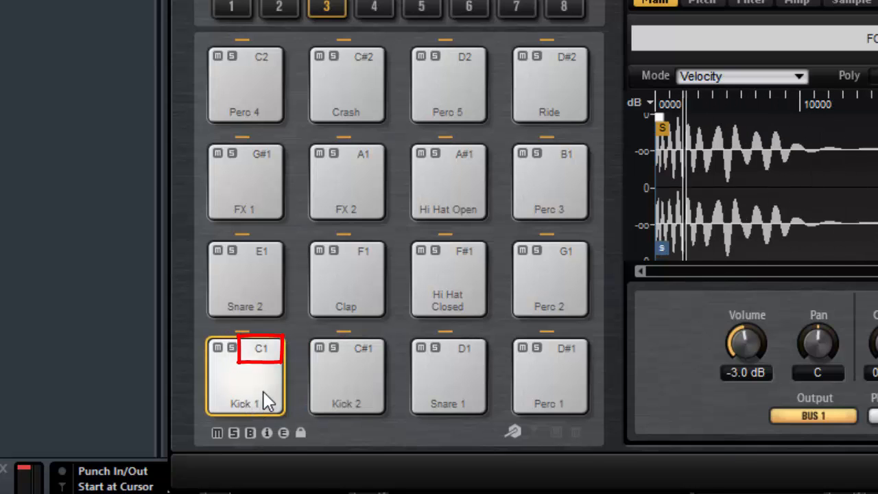
click(261, 391)
click(261, 393)
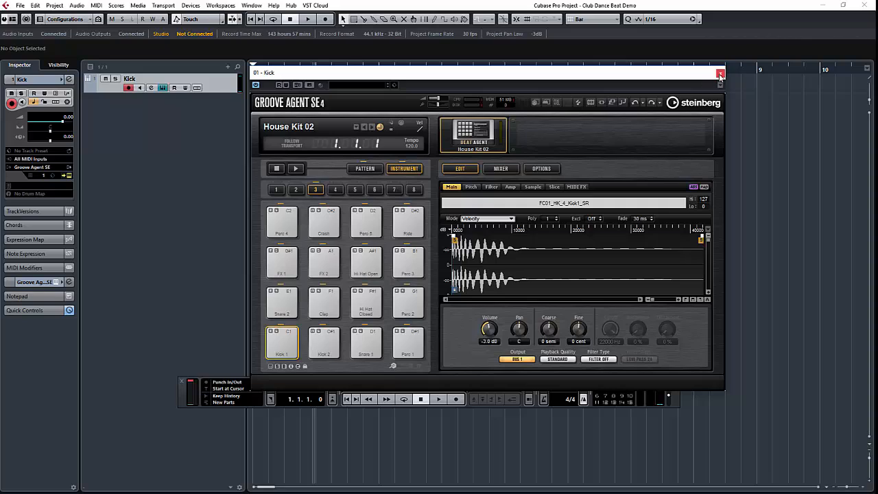
Step: Close the Groove Agent SE window and set the locator range from bar 1 to bar 3 with snap on
click(720, 73)
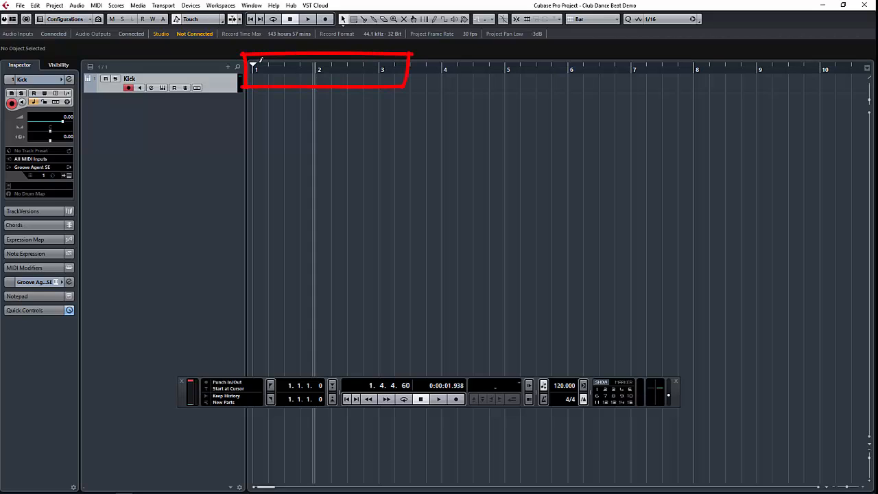
drag(254, 63, 355, 72)
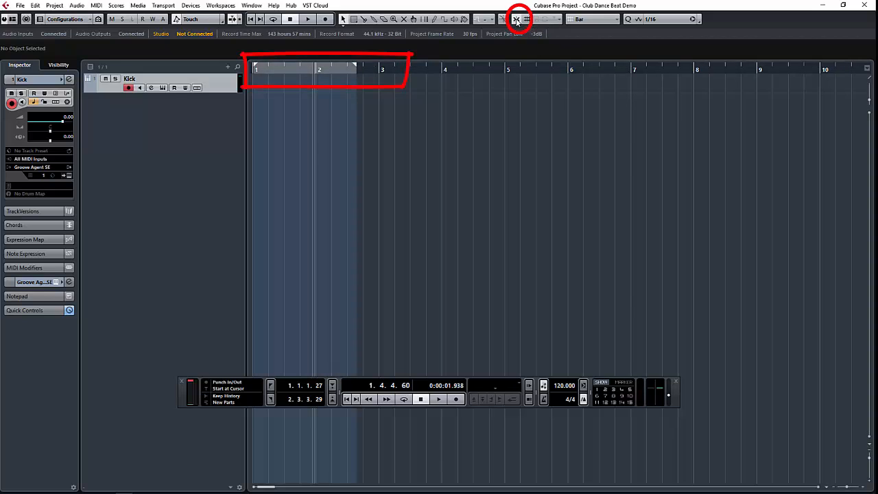
mouse_move(355, 68)
mouse_down()
mouse_move(352, 77)
mouse_move(376, 74)
mouse_up()
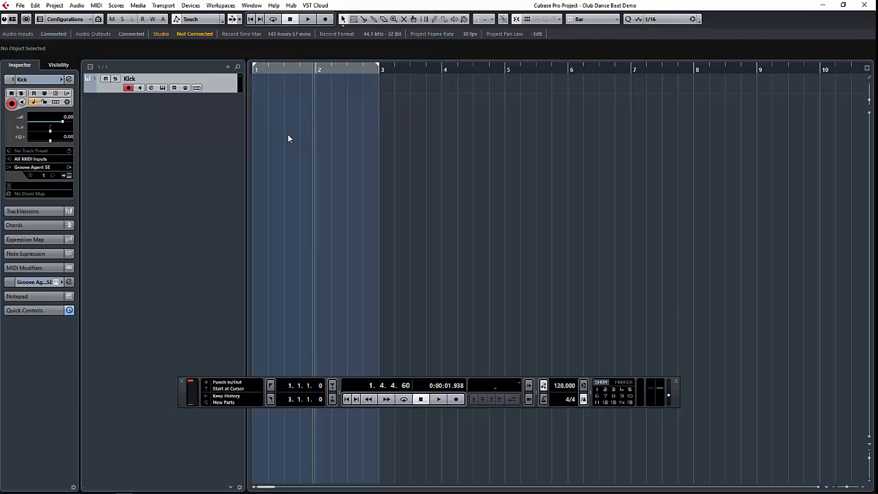
Step: Create a two-bar MIDI part on the Kick track between the locators and open it in the Key Editor
double_click(287, 87)
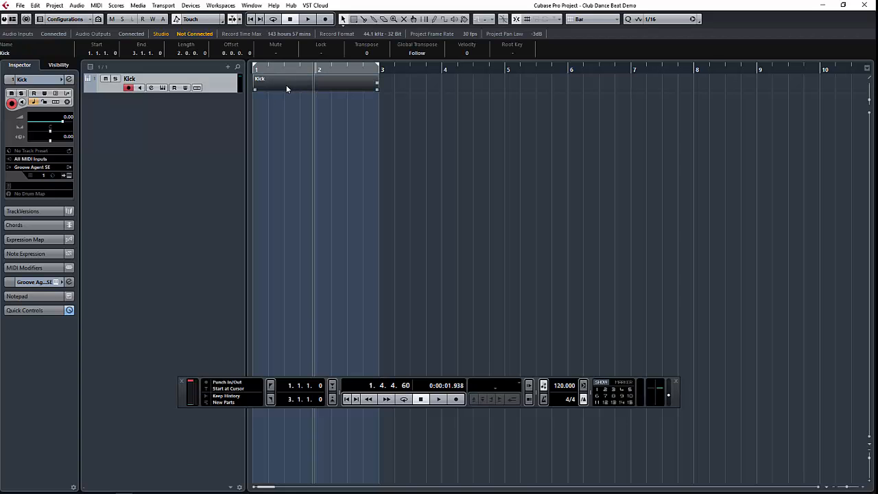
double_click(285, 85)
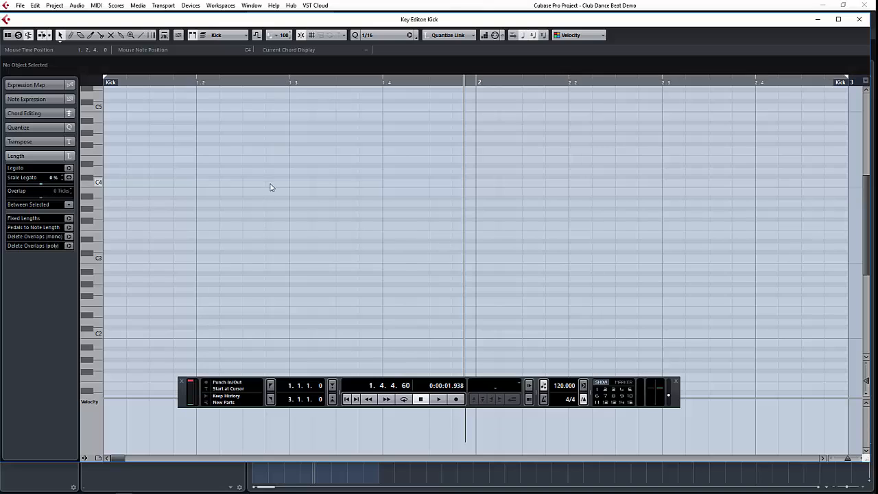
double_click(369, 23)
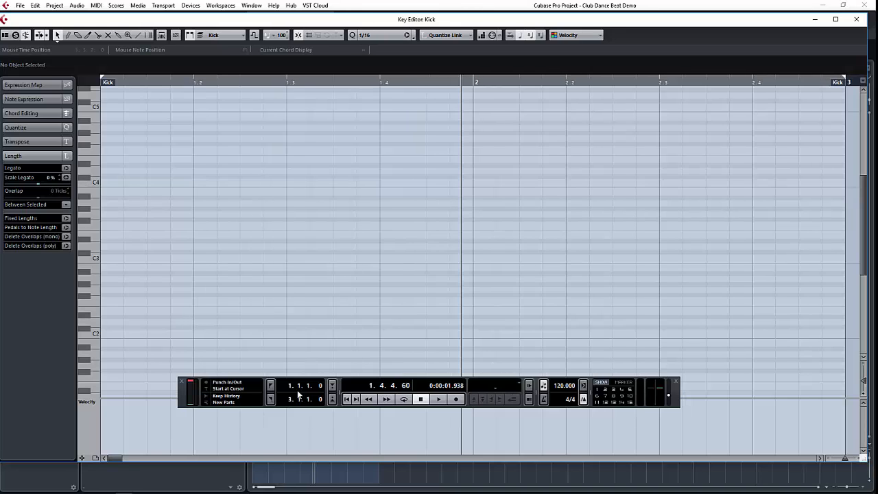
Step: Hide the Transport Panel, bring it back once, and hide it again to clear the Key Editor
click(181, 382)
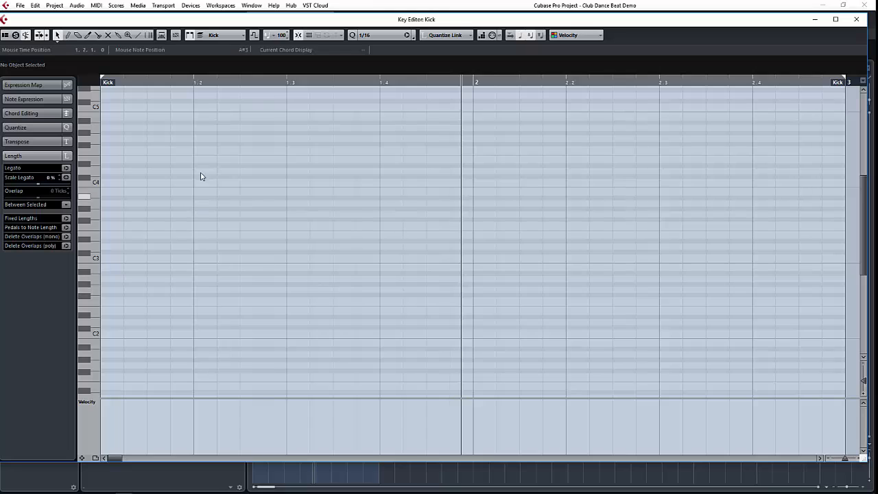
click(164, 6)
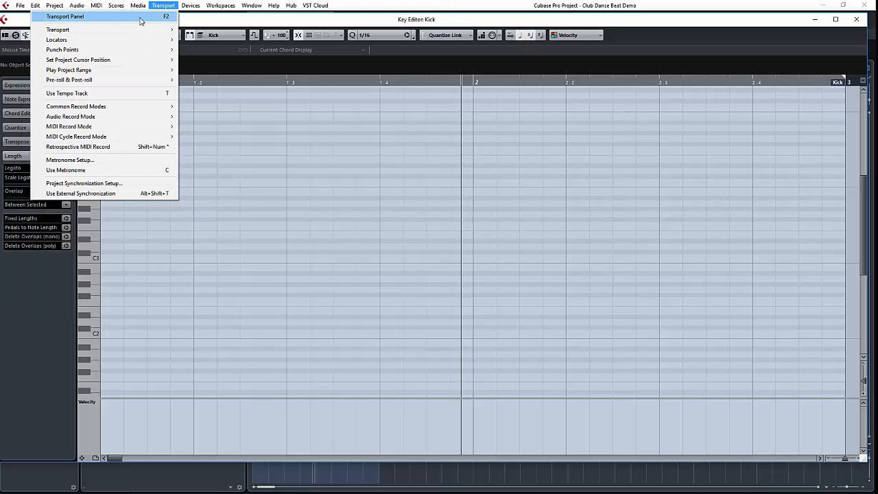
click(139, 20)
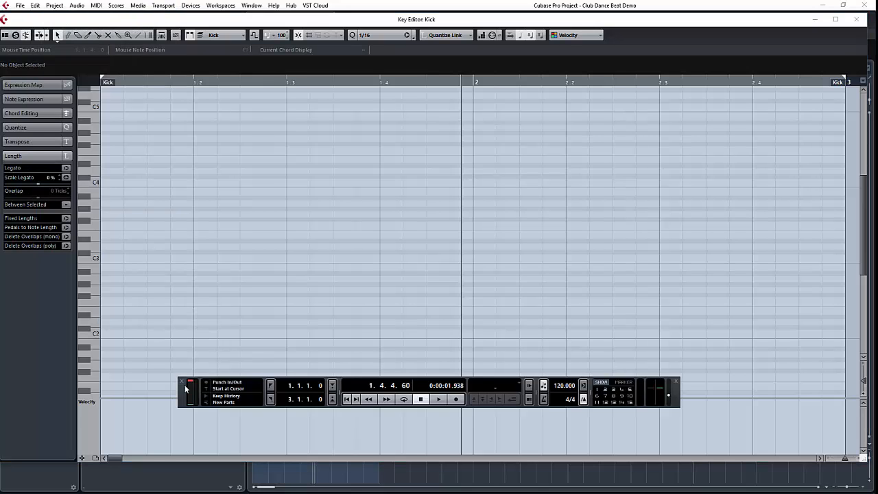
click(182, 386)
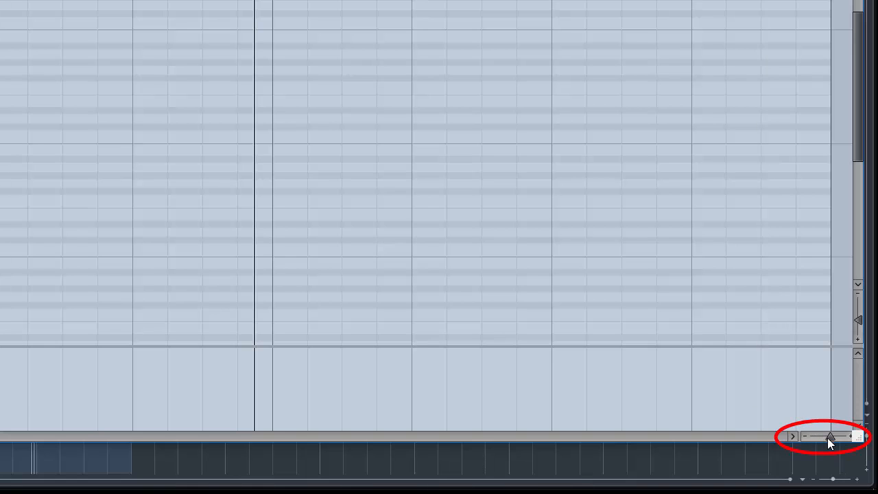
Step: Adjust the Key Editor's horizontal and vertical zoom so the whole two-bar Kick part fits
drag(827, 438, 827, 438)
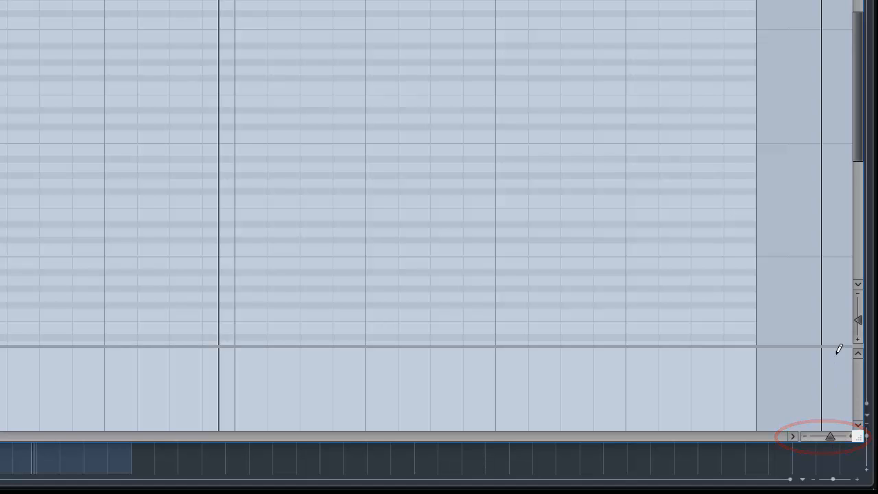
mouse_move(862, 327)
mouse_down()
mouse_move(863, 310)
mouse_move(866, 323)
mouse_move(873, 320)
mouse_up()
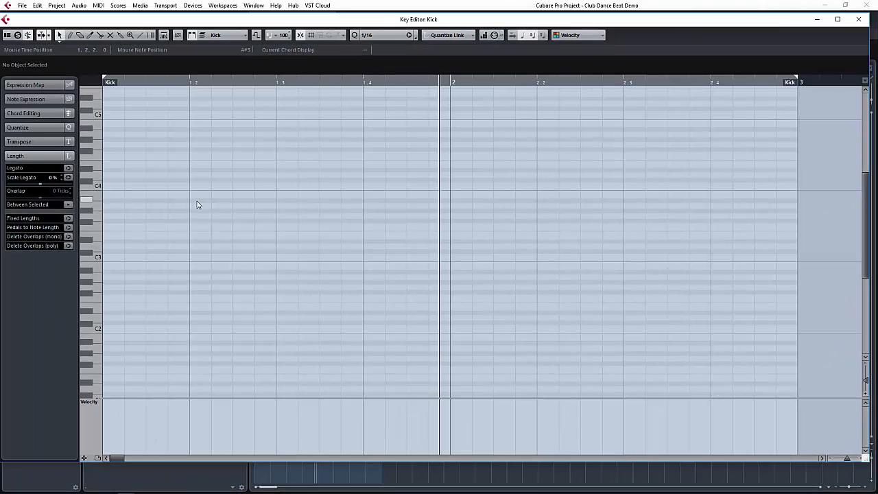
Step: Draw a sixteenth-length C1 kick note on every beat of bars 1 and 2 with the Draw tool
scroll(89, 308, down, 3)
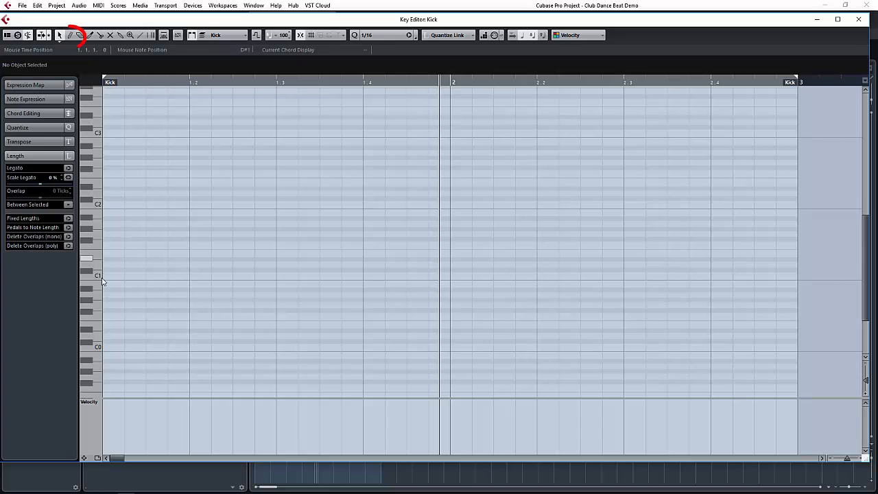
click(69, 37)
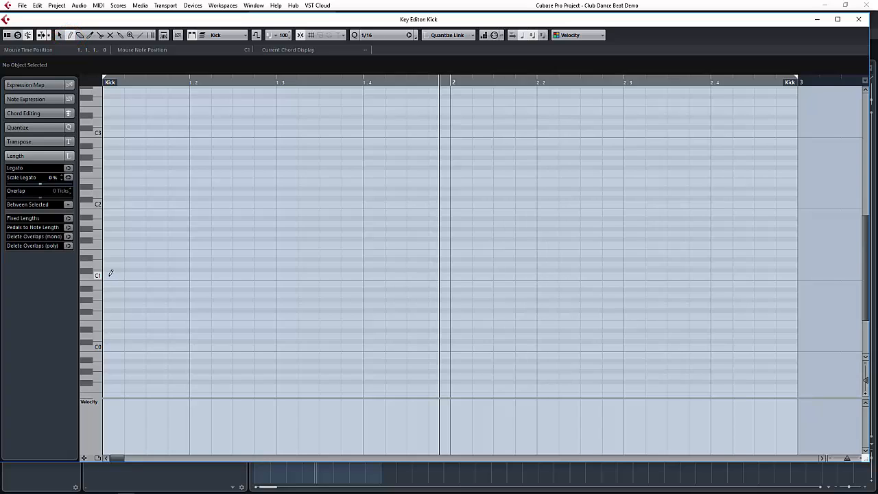
click(110, 273)
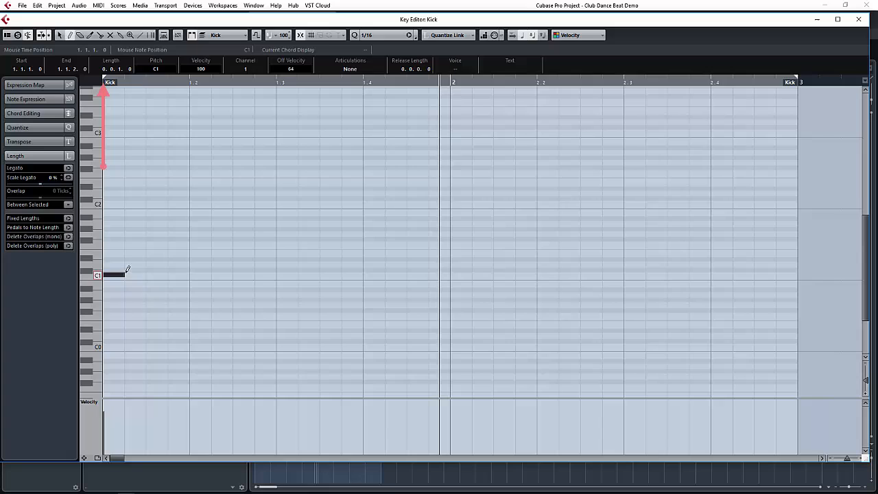
click(201, 272)
click(284, 274)
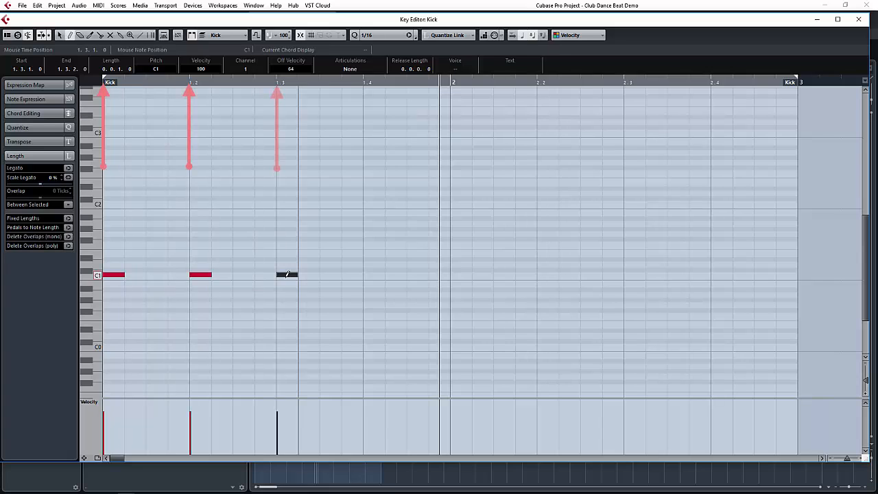
click(374, 273)
click(461, 274)
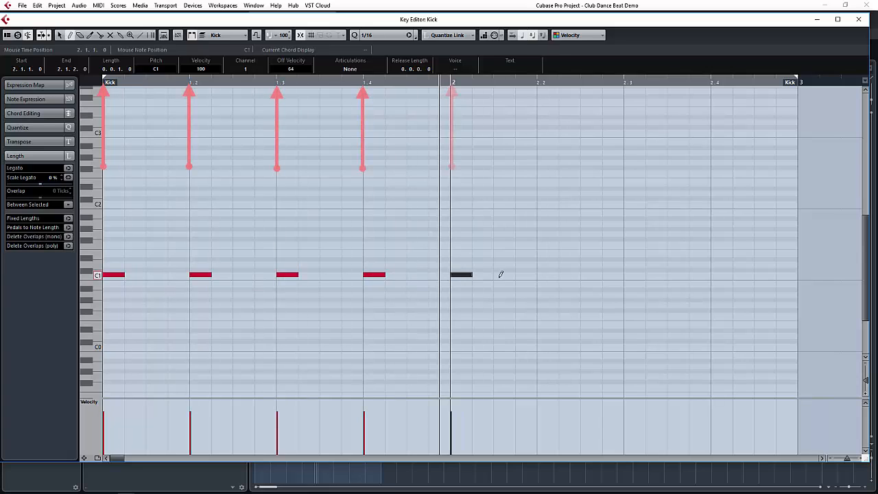
click(548, 273)
click(634, 273)
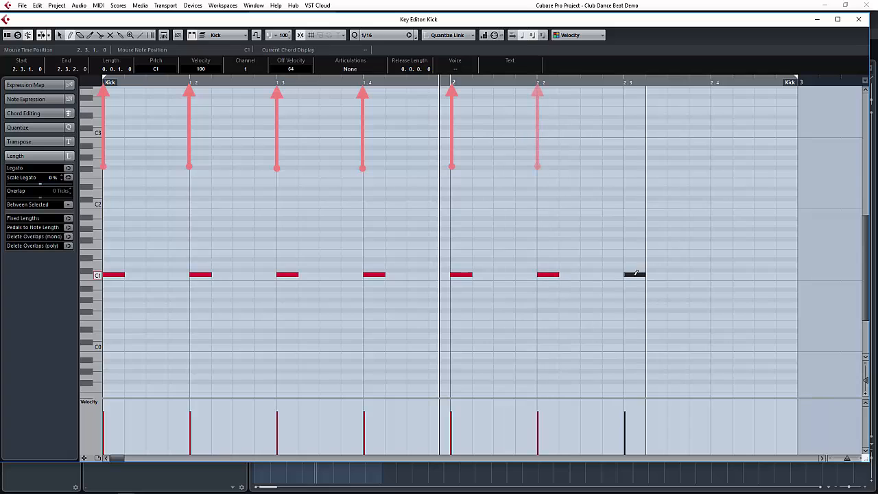
click(720, 273)
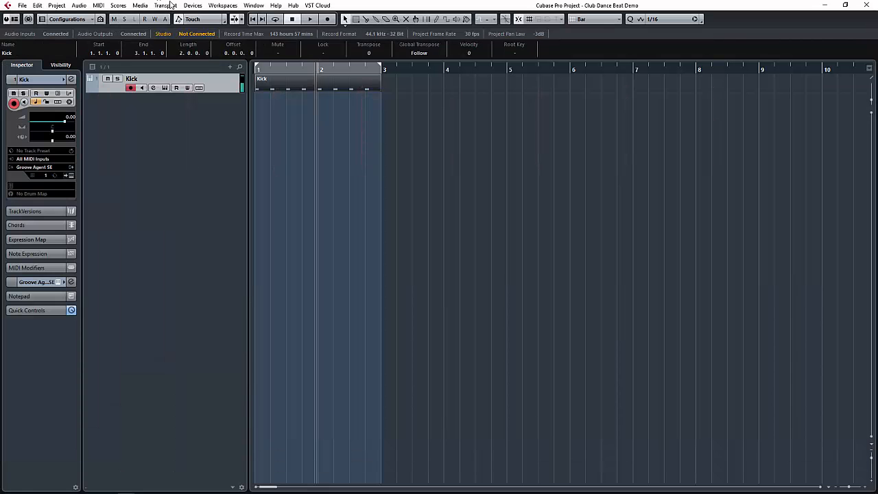
Step: Show the Transport Panel again and reopen the Kick part in the Key Editor
click(171, 7)
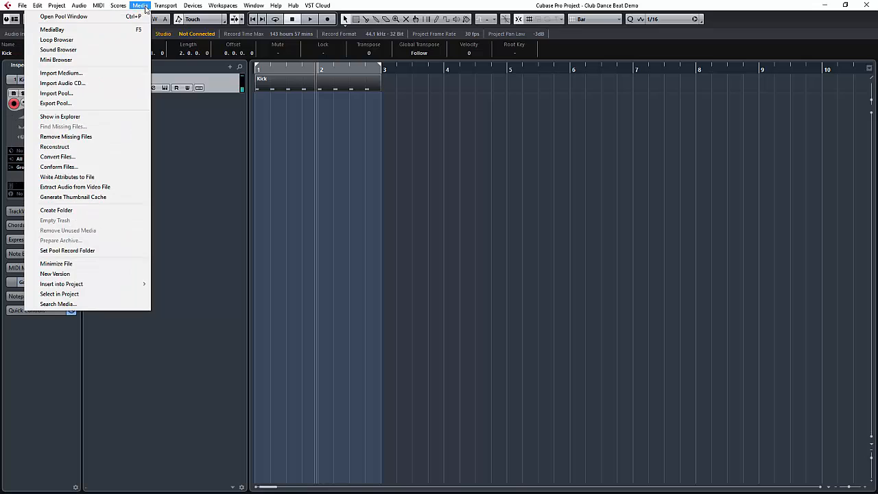
click(180, 15)
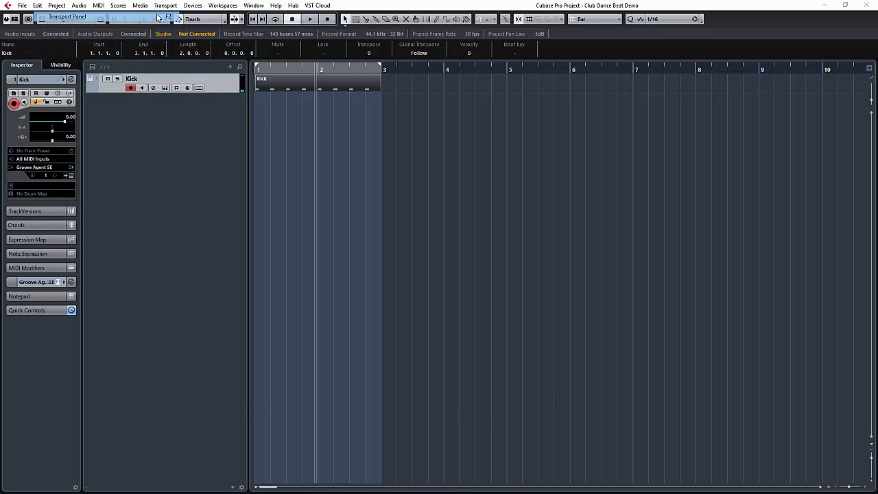
double_click(301, 87)
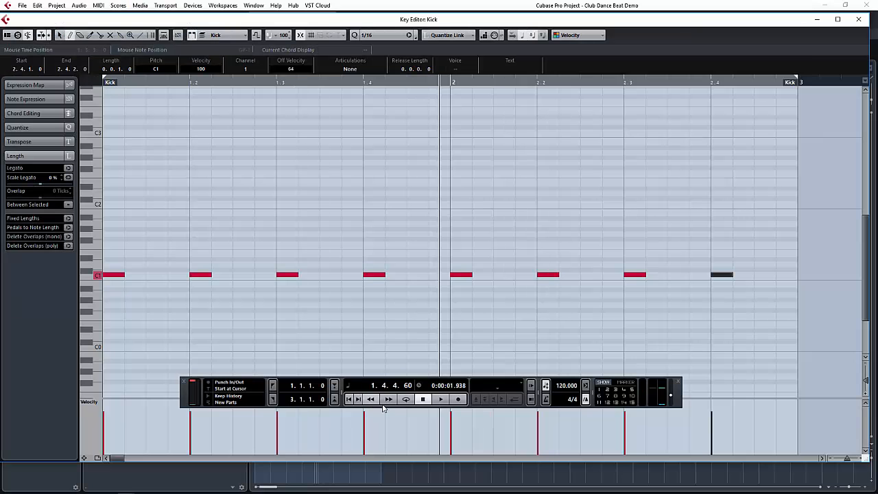
Step: Play and stop the kick part, turn on cycle playback, and return the cursor to the start of bar 1
click(440, 399)
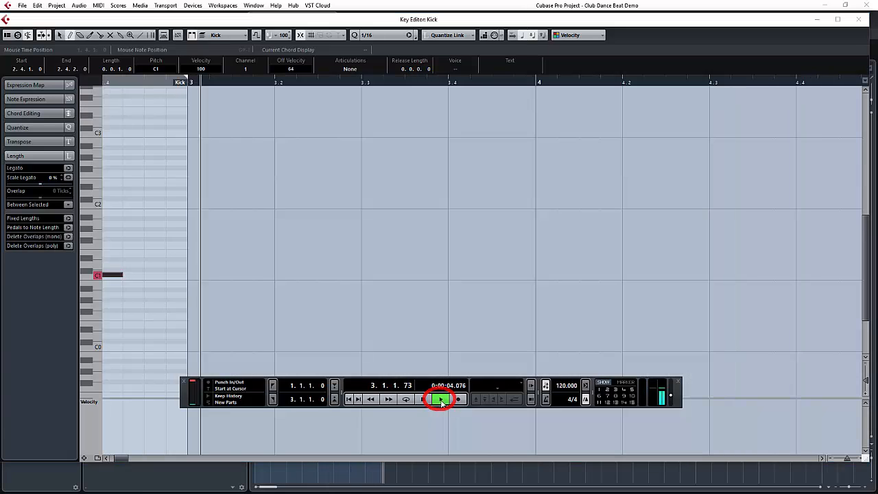
click(423, 400)
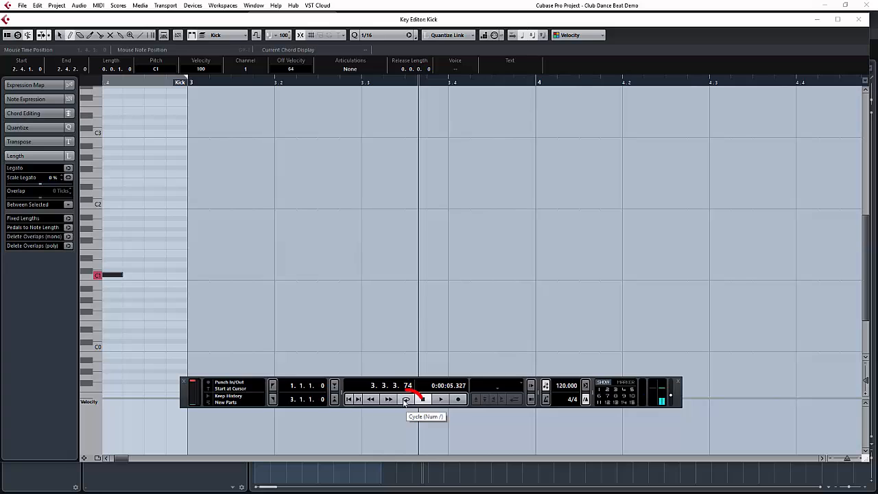
click(405, 401)
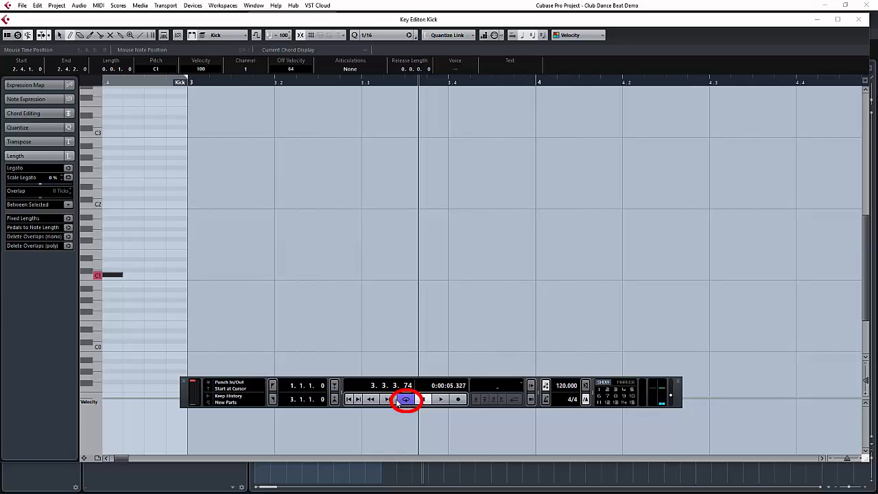
click(355, 400)
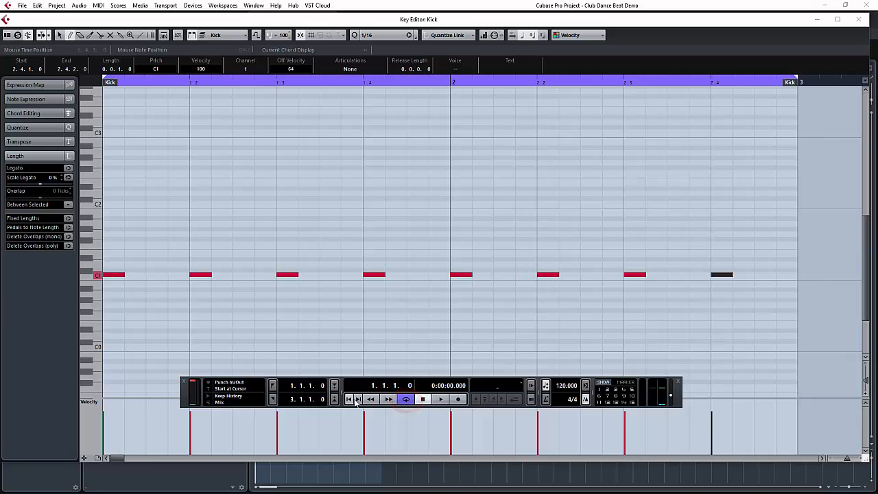
Step: Audition the looping two-bar kick pattern, stop playback, and close the Key Editor
click(442, 400)
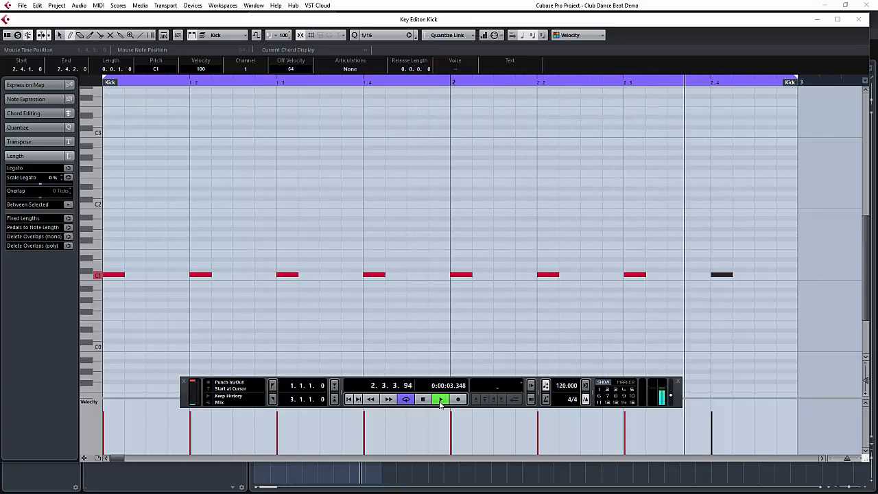
click(440, 399)
click(440, 401)
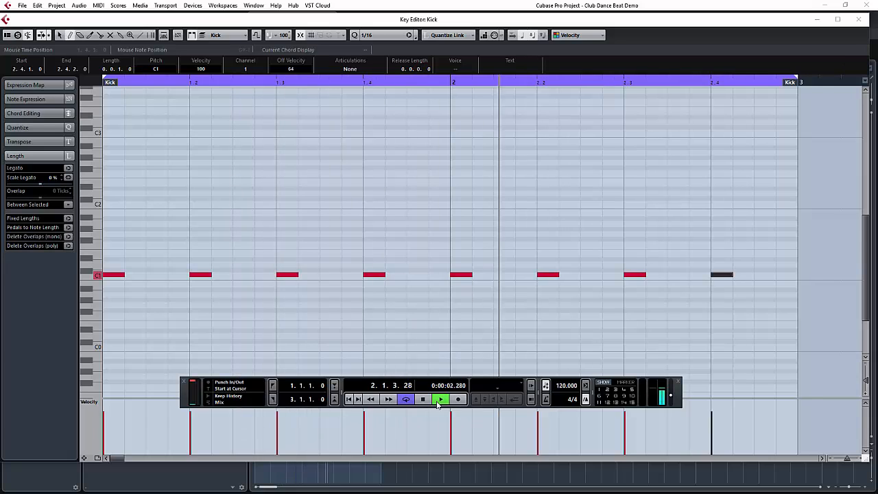
click(424, 400)
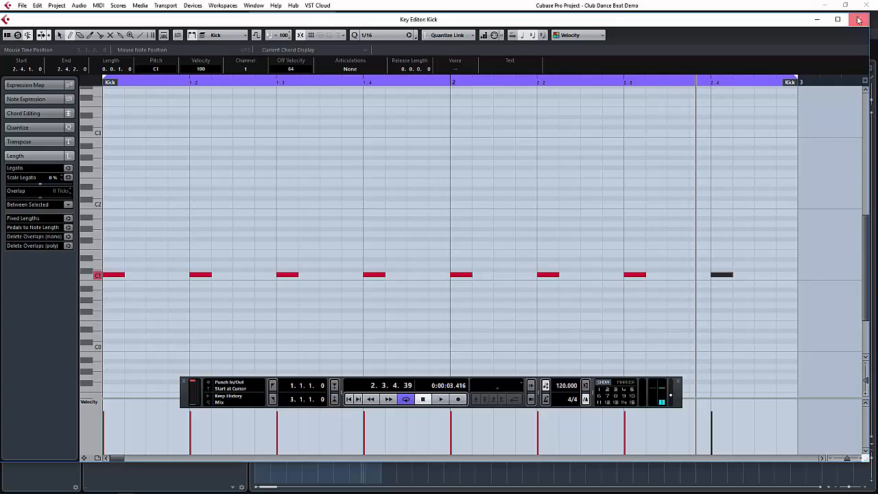
click(857, 20)
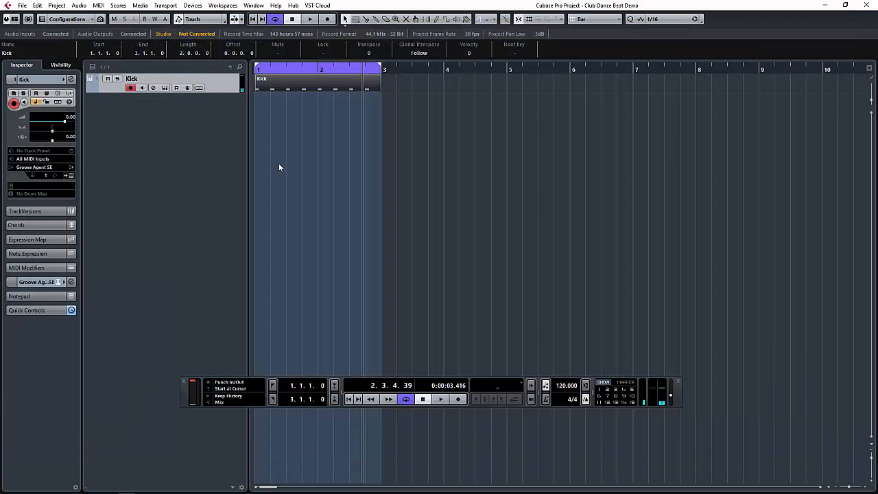
Step: Add a second instrument track below Kick using the Groove Agent SE instrument, with output to Stereo Out
right_click(195, 108)
click(184, 106)
right_click(186, 106)
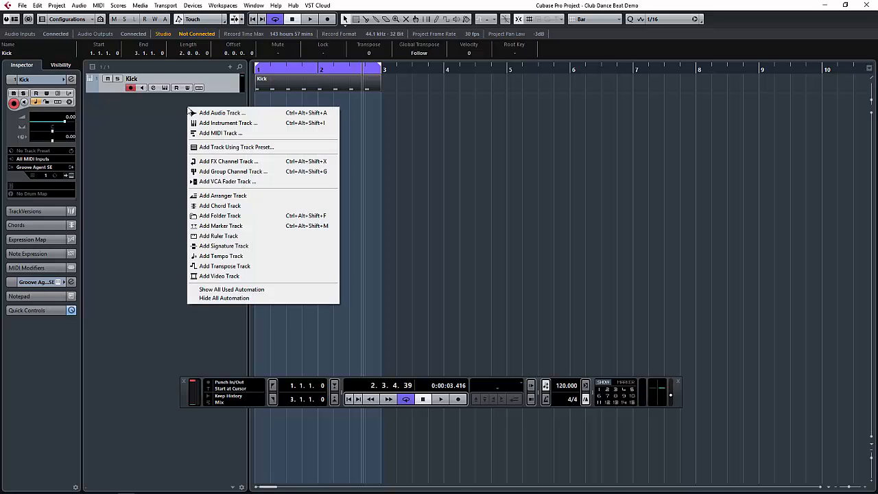
click(214, 123)
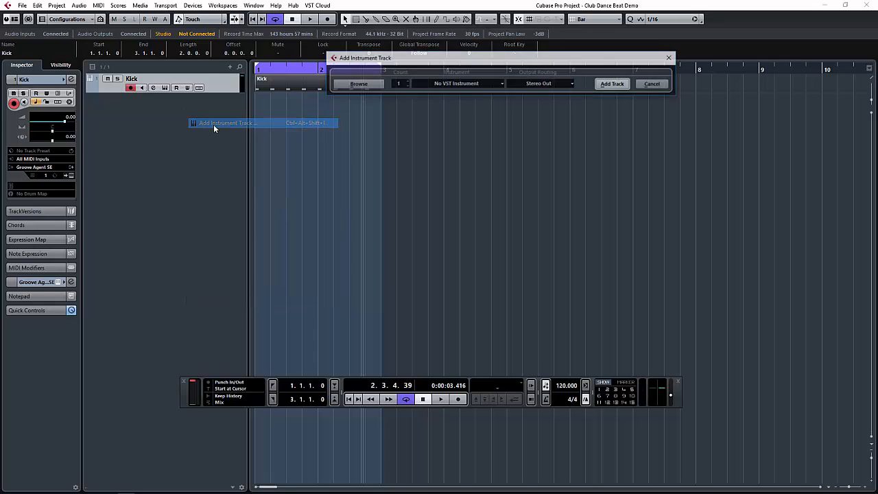
click(460, 84)
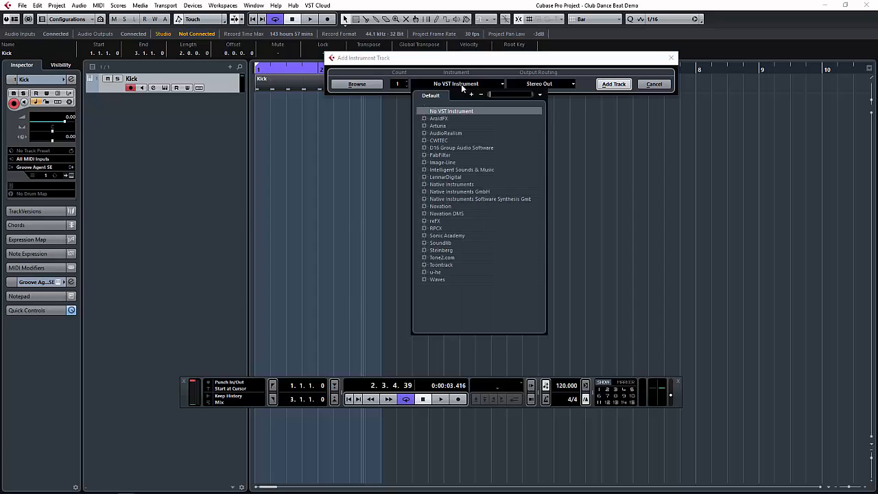
text(groove)
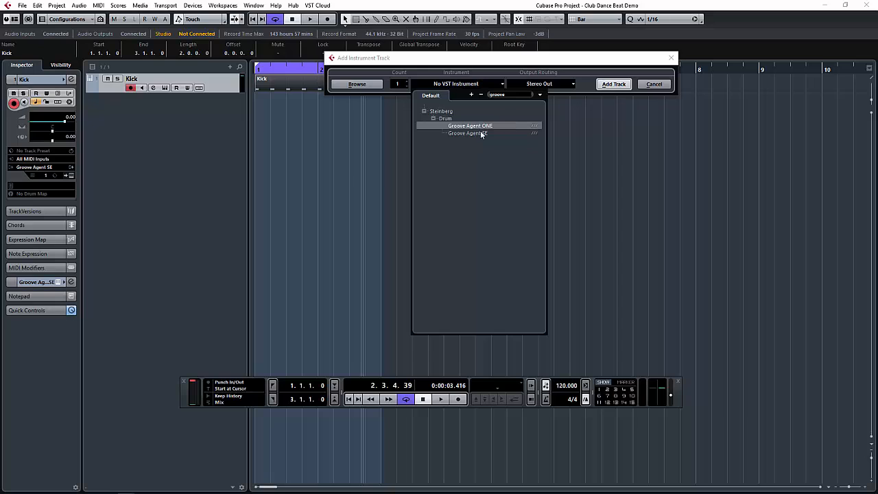
click(480, 133)
click(606, 86)
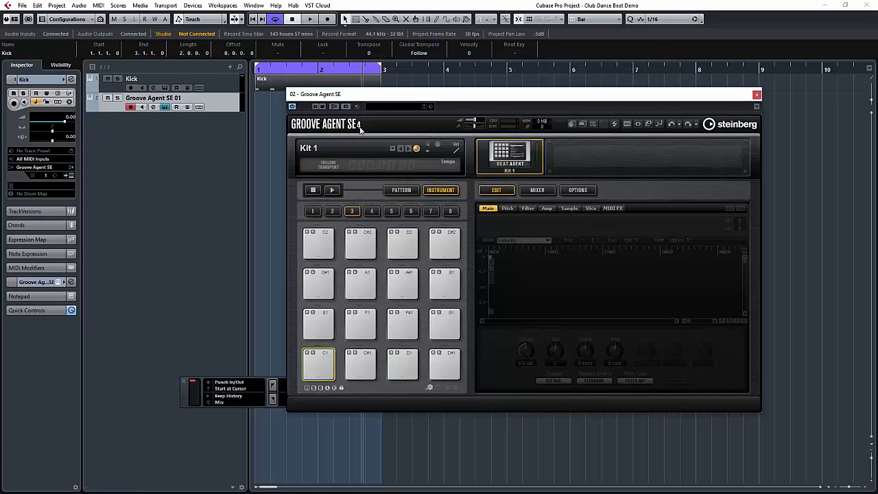
Step: Rename the new Groove Agent SE track as Snare
double_click(161, 98)
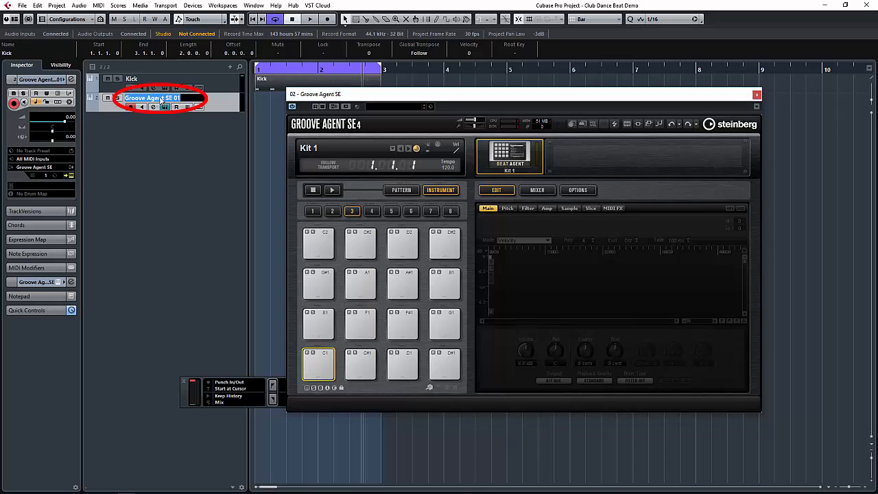
text(Snare)
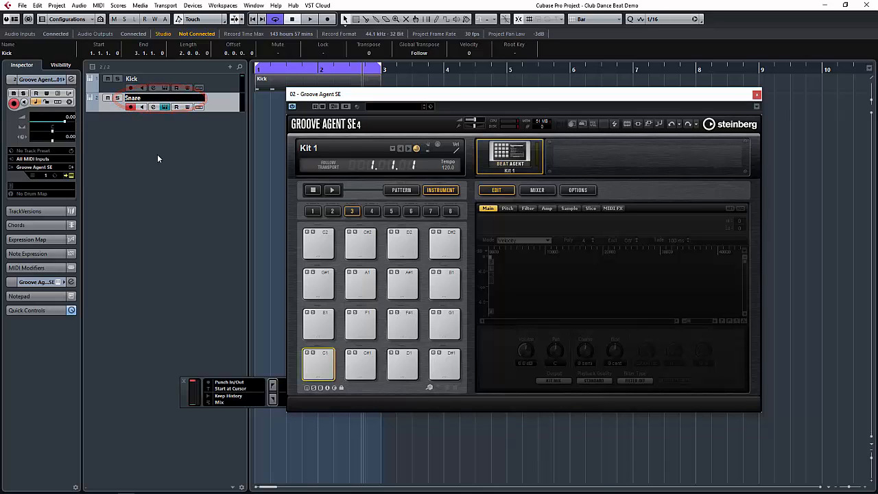
key(Return)
Step: Load the House Kit 02 preset into the Snare track's Groove Agent SE
click(330, 152)
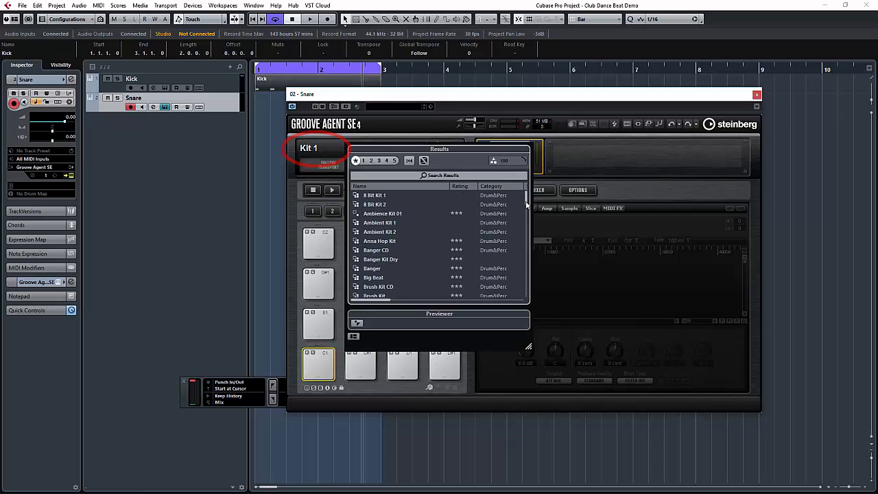
scroll(527, 204, down, 1)
scroll(527, 204, down, 5)
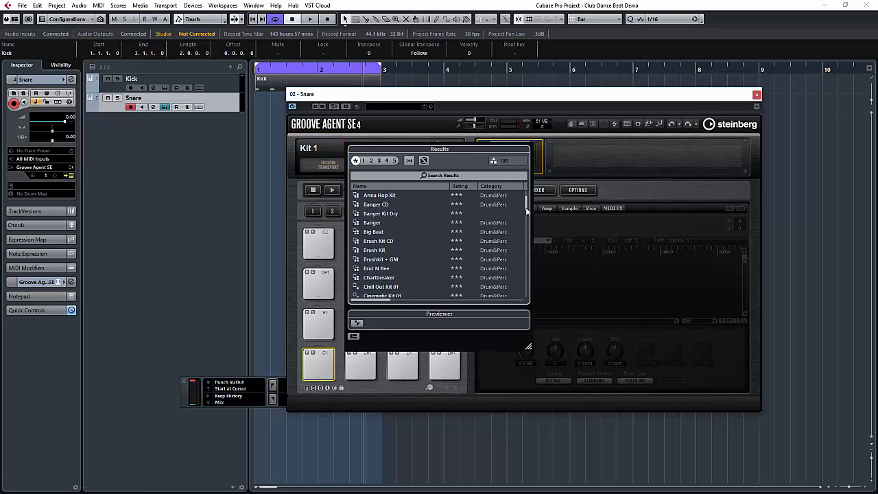
drag(528, 218, 526, 244)
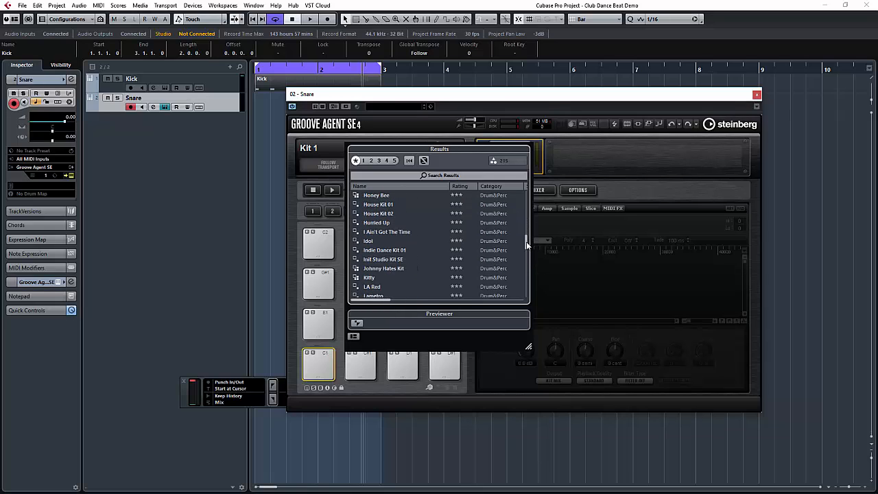
double_click(378, 214)
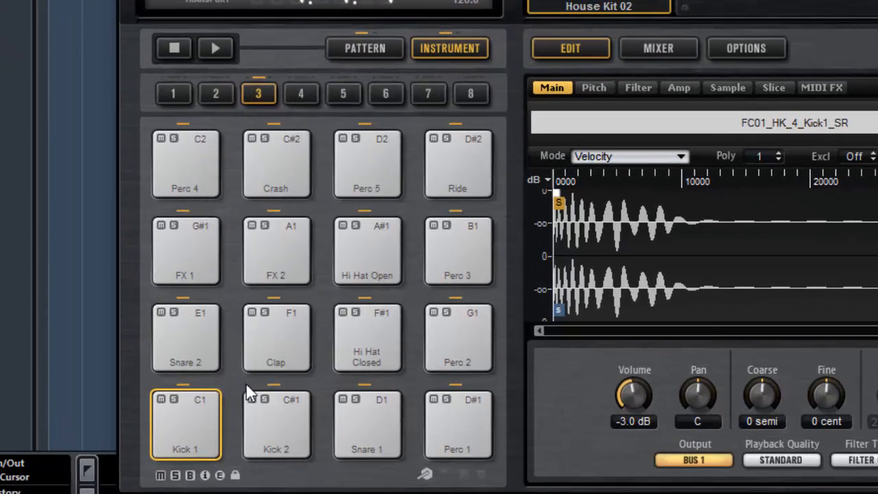
Step: Audition the Snare 1 (D1) and Snare 2 (E1) pads of House Kit 02 and close the Groove Agent SE window
click(193, 344)
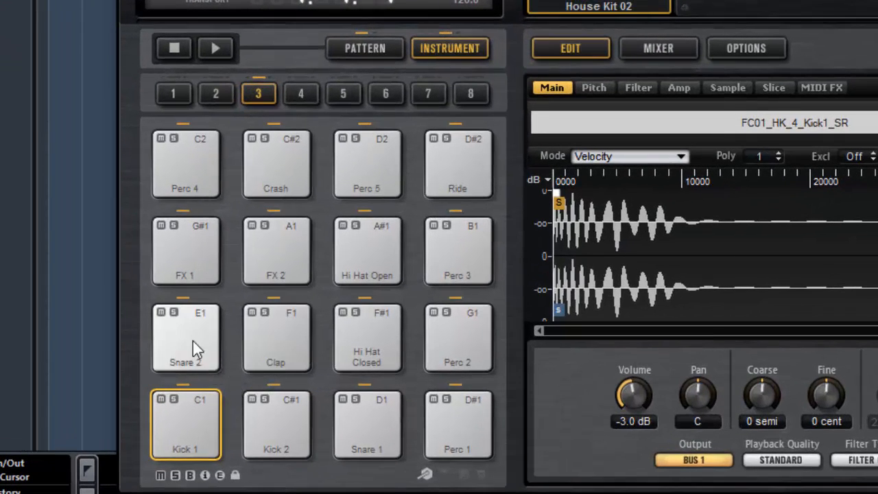
click(352, 425)
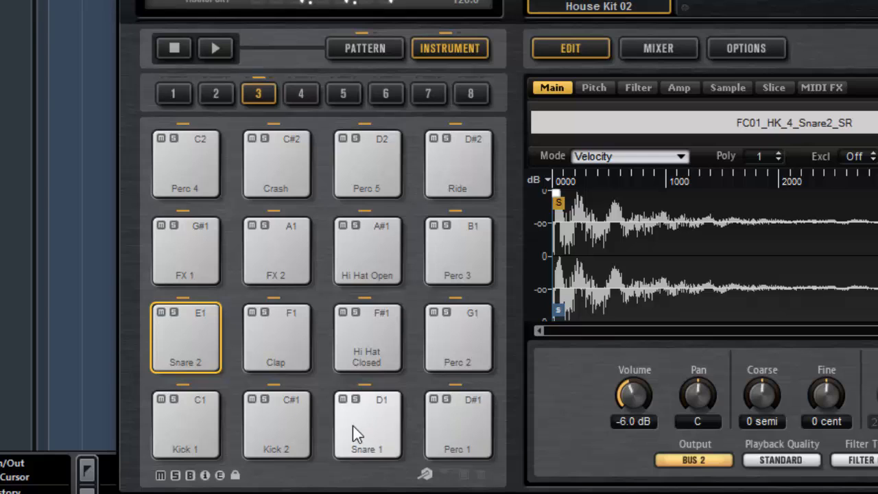
click(377, 449)
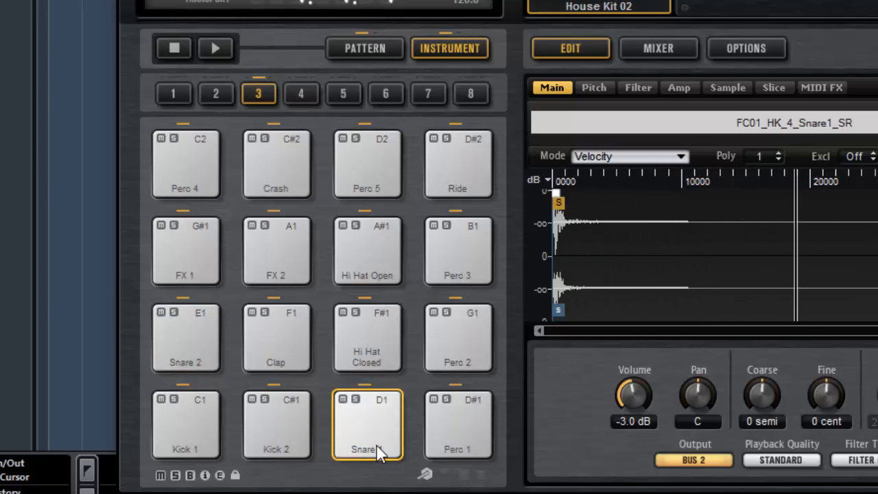
click(192, 346)
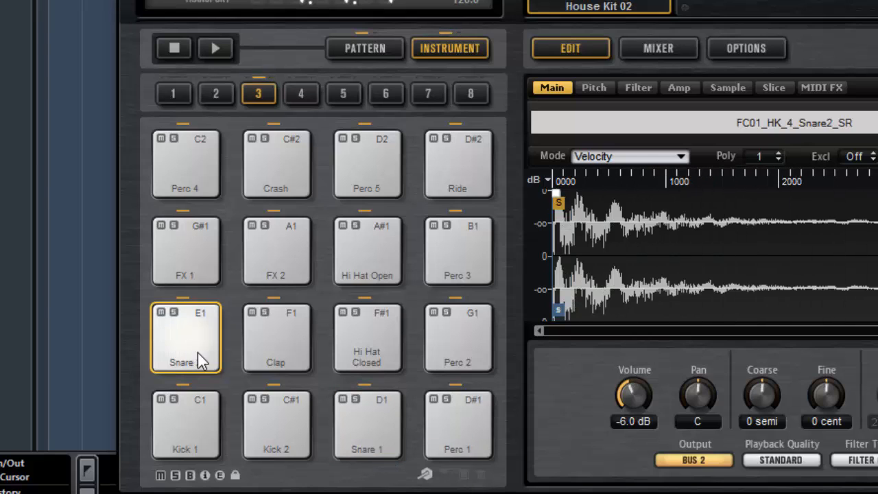
click(201, 318)
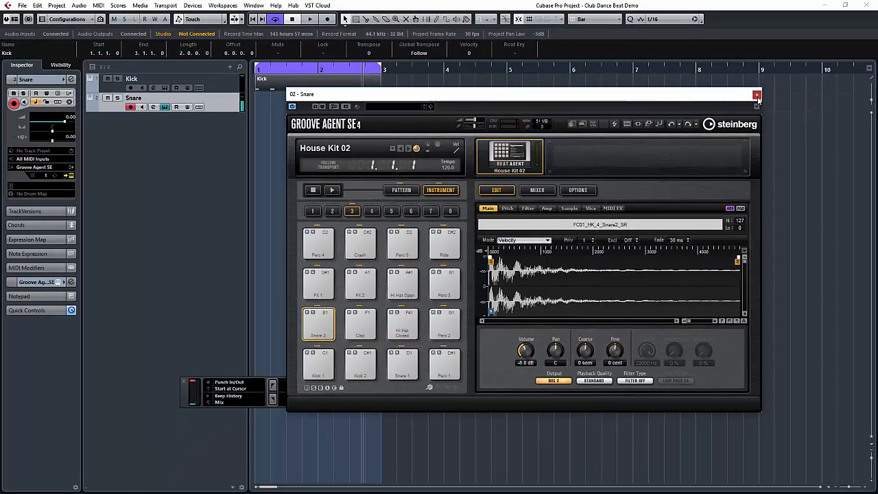
click(777, 86)
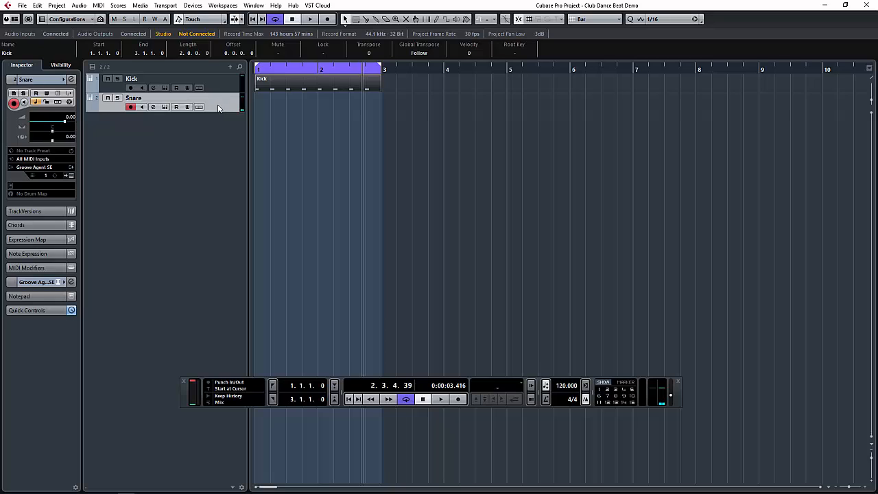
Step: Create a two-bar part on the Snare track, open it in the Key Editor, and move the Transport panel away from the lower keys
double_click(298, 103)
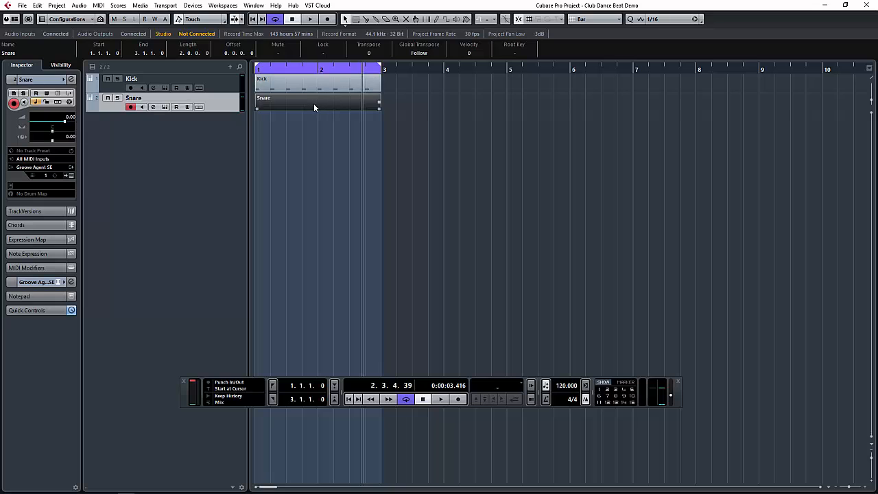
double_click(313, 103)
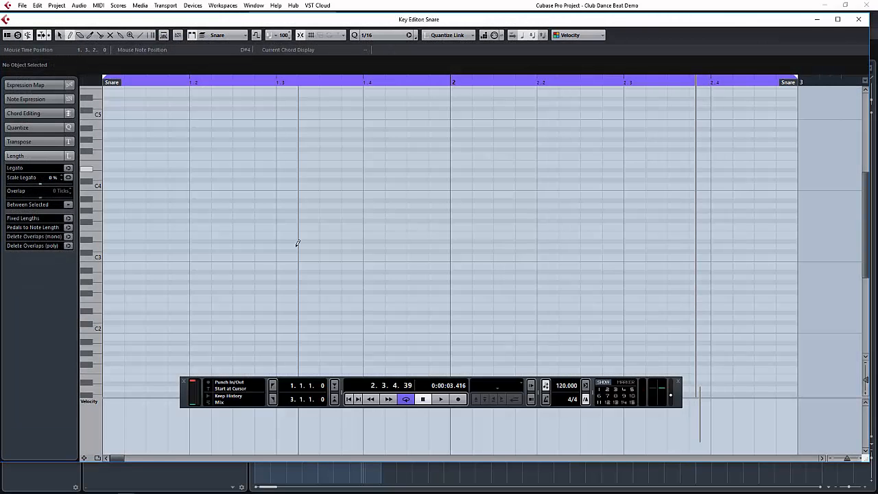
drag(184, 399, 263, 427)
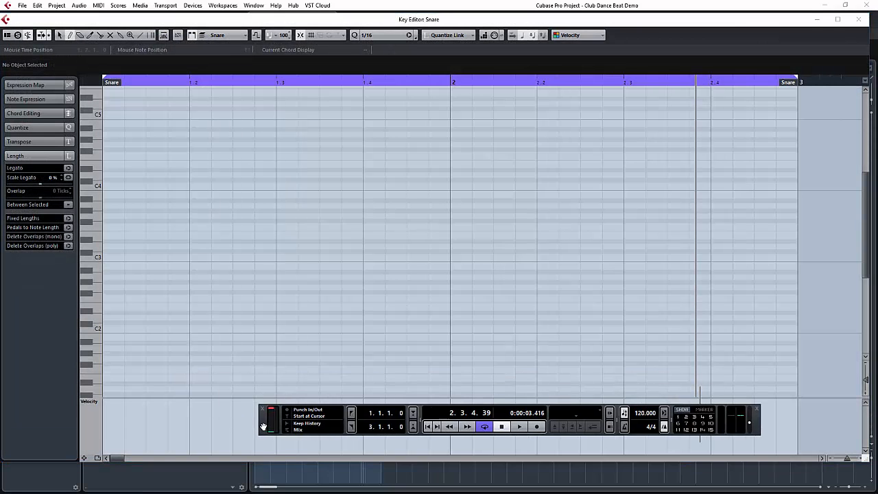
Step: Draw 1/16-long E1 snare notes on beats 2 and 4 of both bars
scroll(99, 330, down, 5)
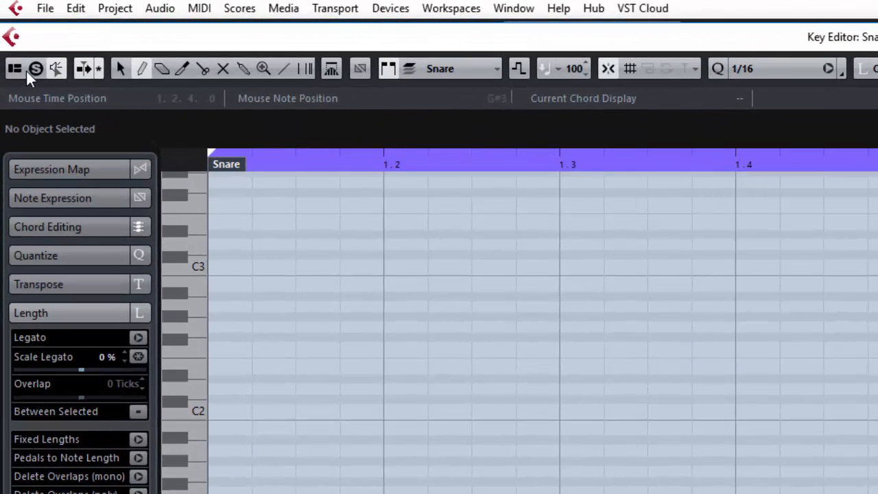
click(15, 71)
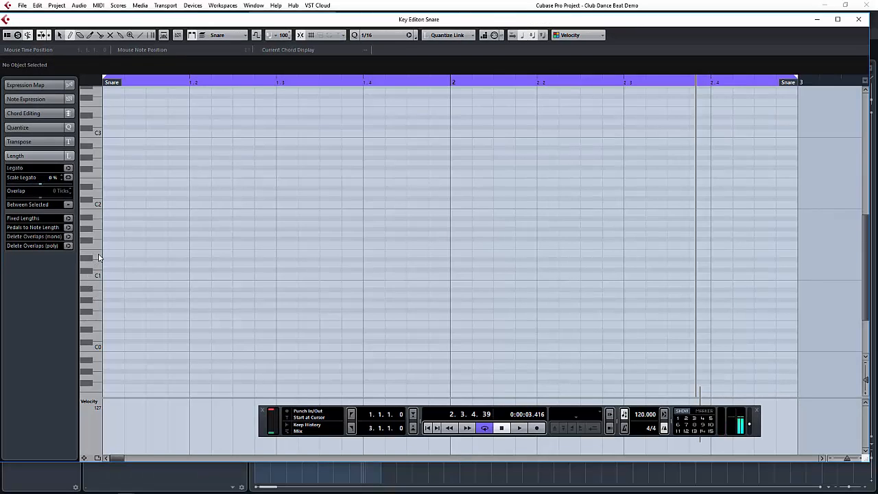
click(201, 252)
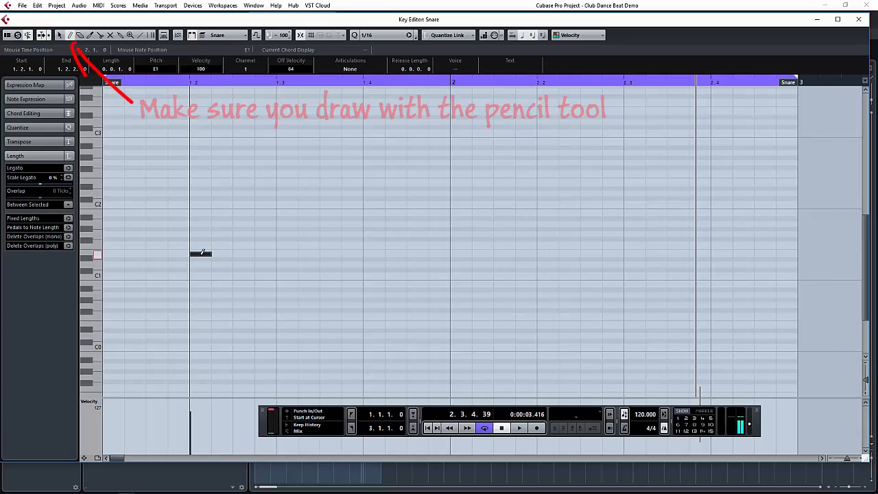
click(377, 252)
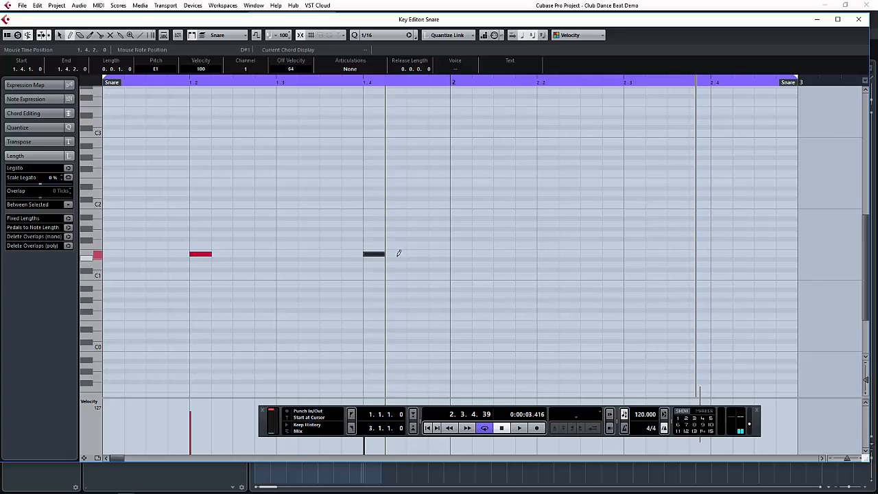
click(555, 253)
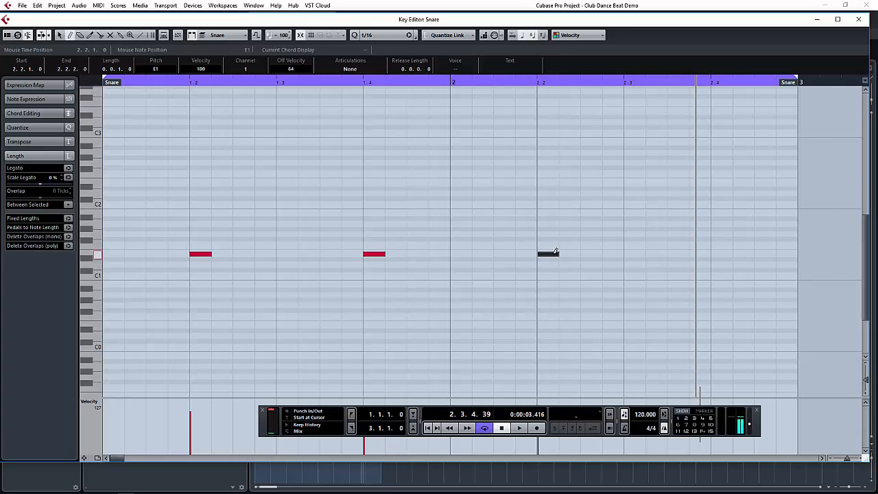
click(721, 252)
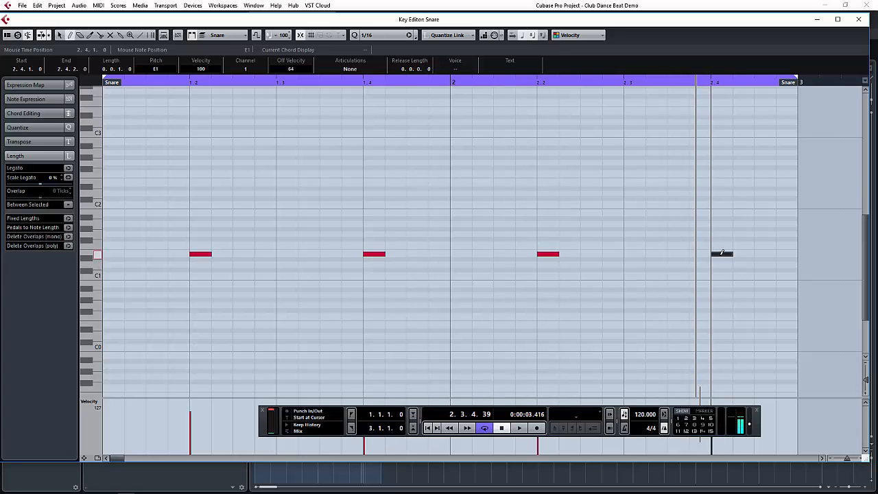
Step: Play back the snare pattern with the kick, stop playback, and close the Snare part's Key Editor
key(space)
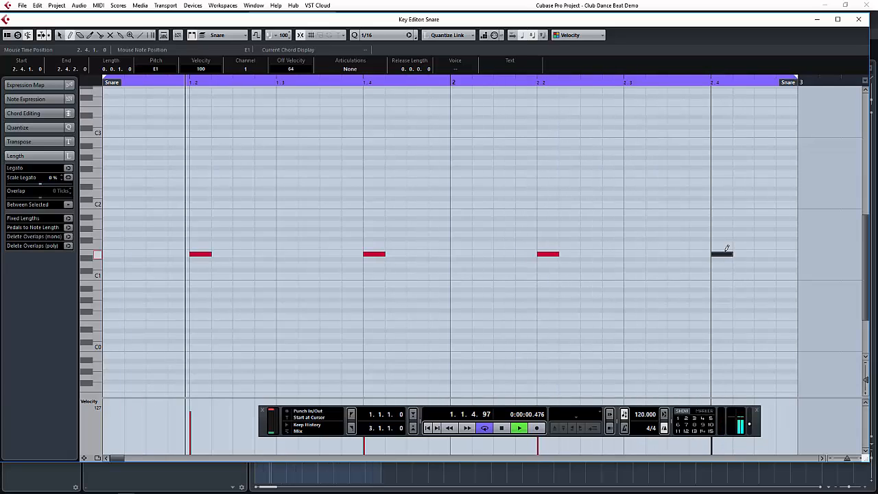
key(space)
click(859, 19)
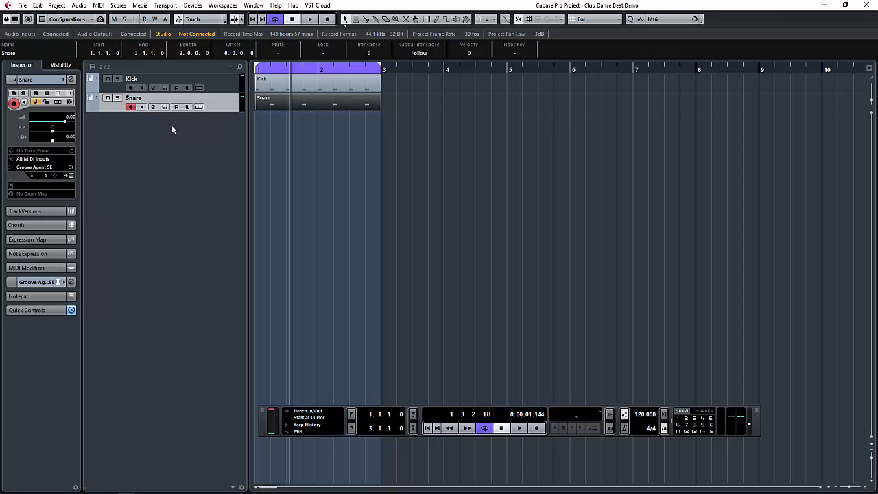
Step: Add a third instrument track below Snare using the Groove Agent SE instrument, with output to Stereo Out
right_click(192, 125)
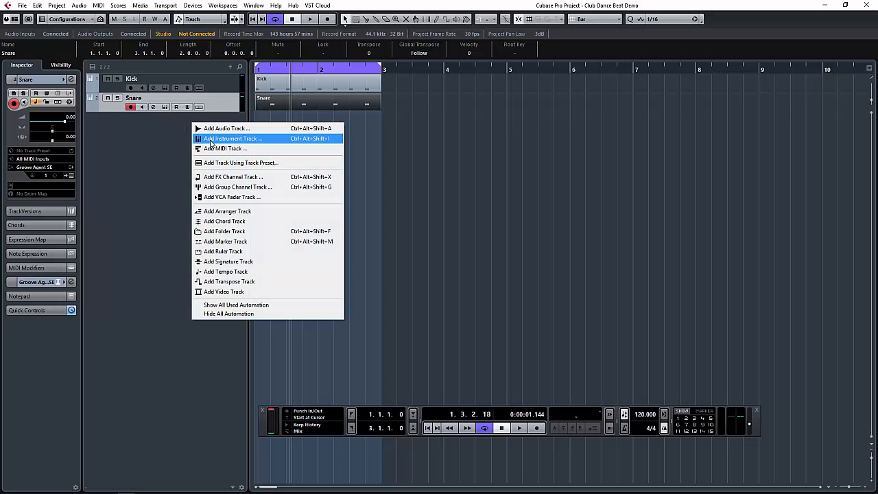
click(211, 140)
click(479, 84)
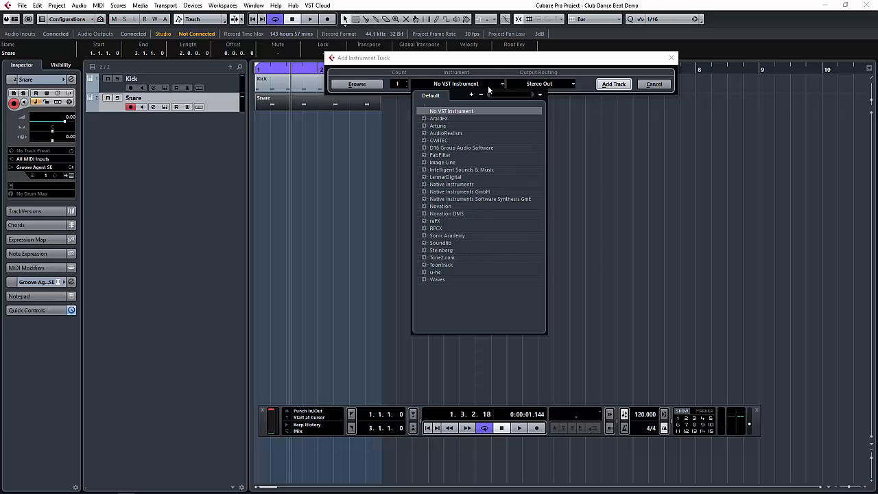
text(Groo)
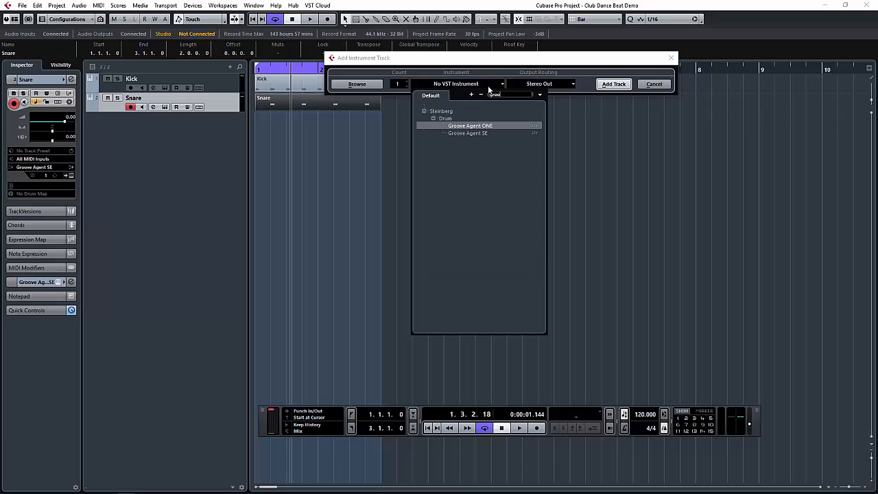
click(482, 131)
click(614, 83)
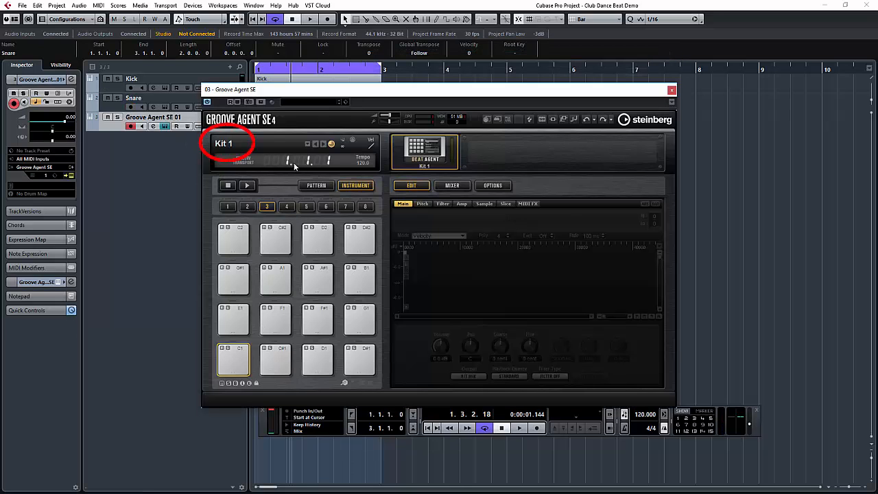
Step: Load the House Kit 02 preset into the third track's Groove Agent SE
click(233, 149)
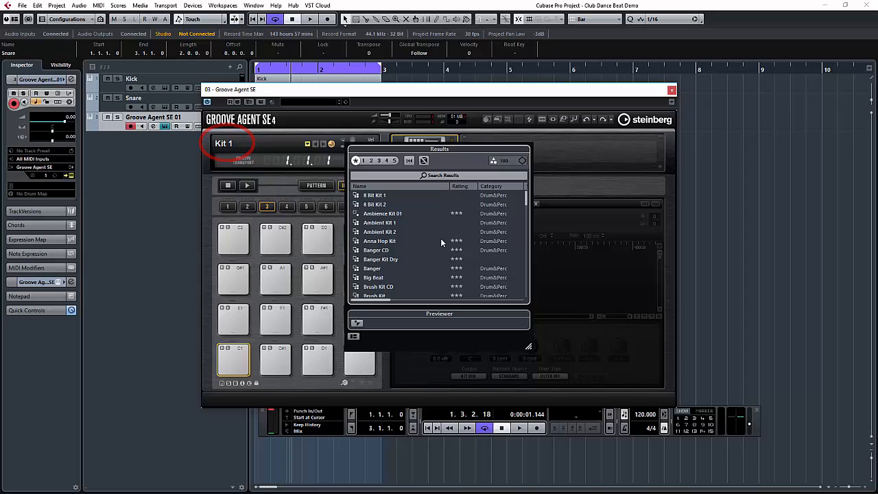
scroll(441, 239, down, 5)
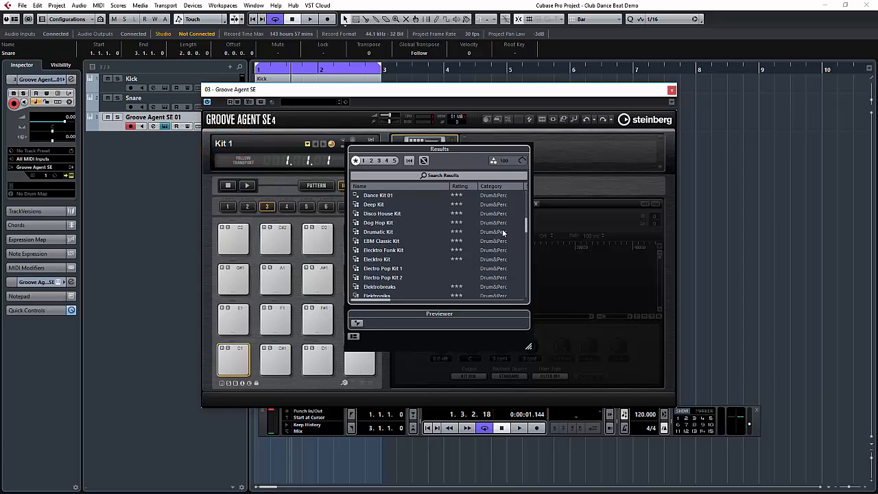
drag(528, 209, 528, 254)
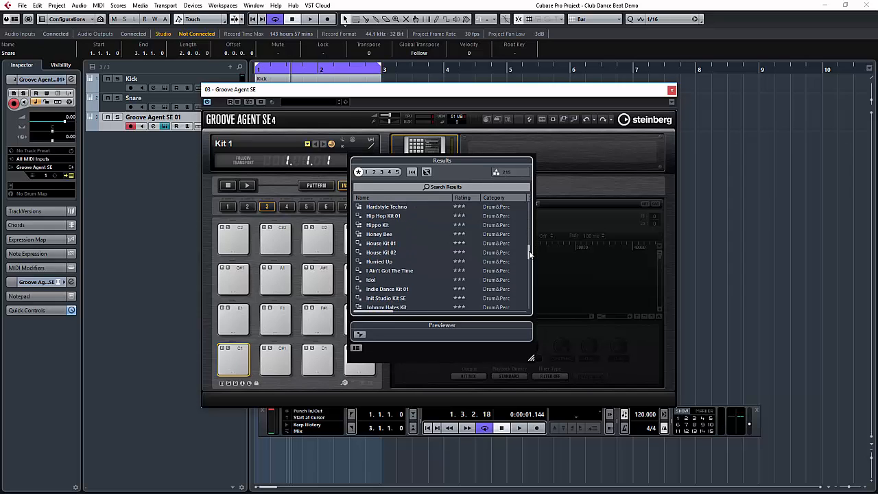
drag(530, 250, 532, 250)
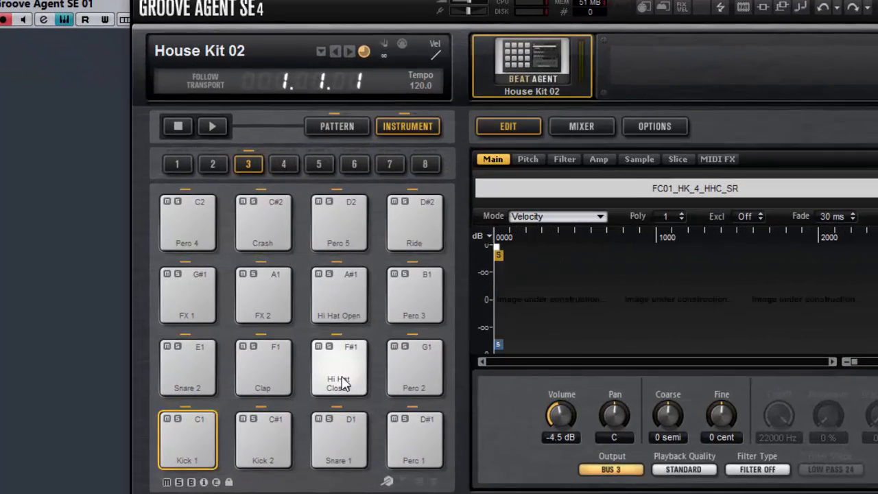
Step: Audition the Hi Hat Closed (F#1) pad of House Kit 02 several times
click(318, 326)
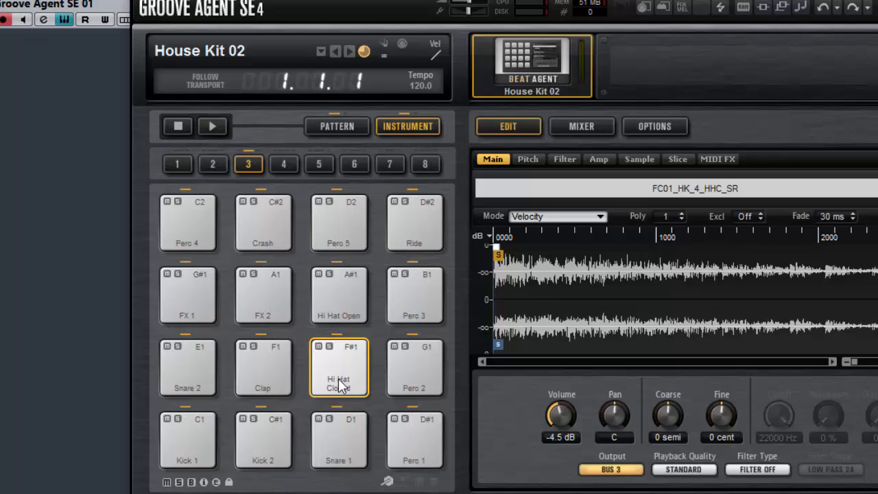
click(340, 388)
click(341, 389)
click(340, 392)
click(345, 376)
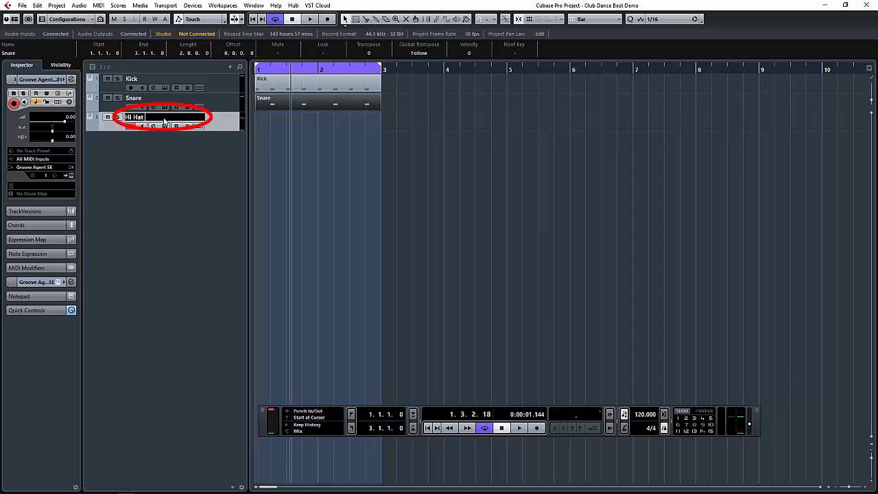
Step: Rename the third track as Hi Hat 1 and open a new two-bar part on it in the Key Editor
text(Hi Hat 1)
key(Return)
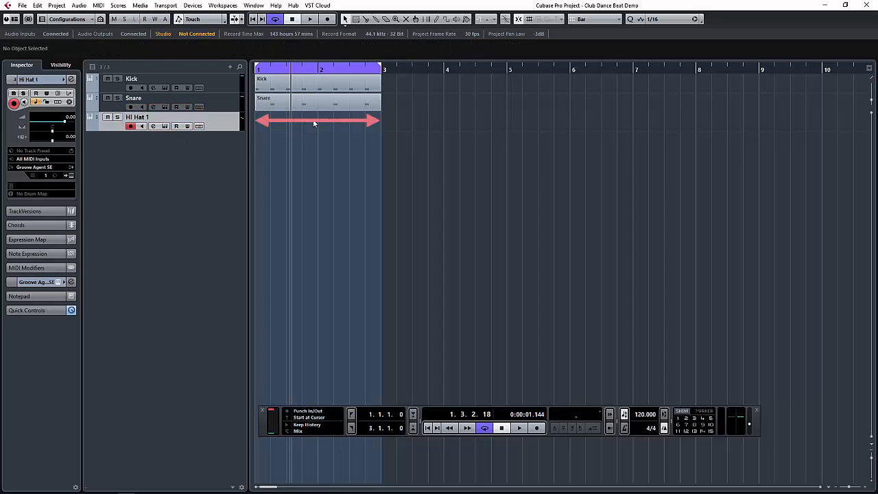
double_click(313, 119)
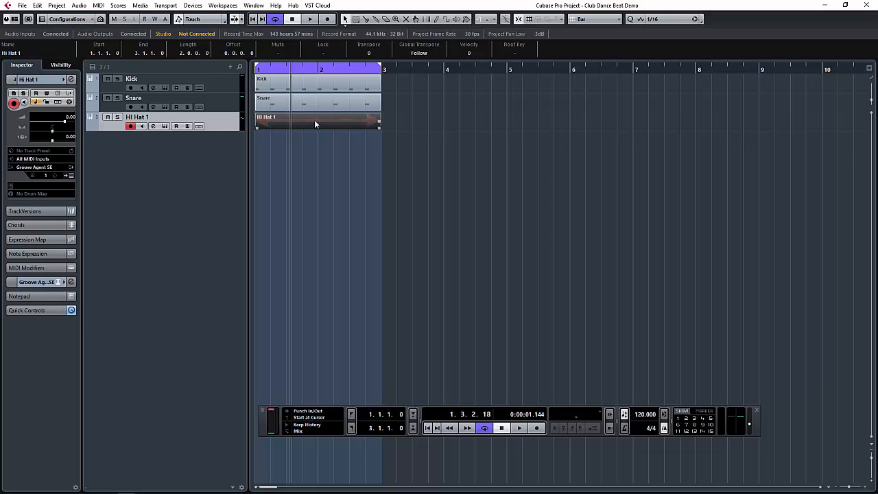
double_click(314, 119)
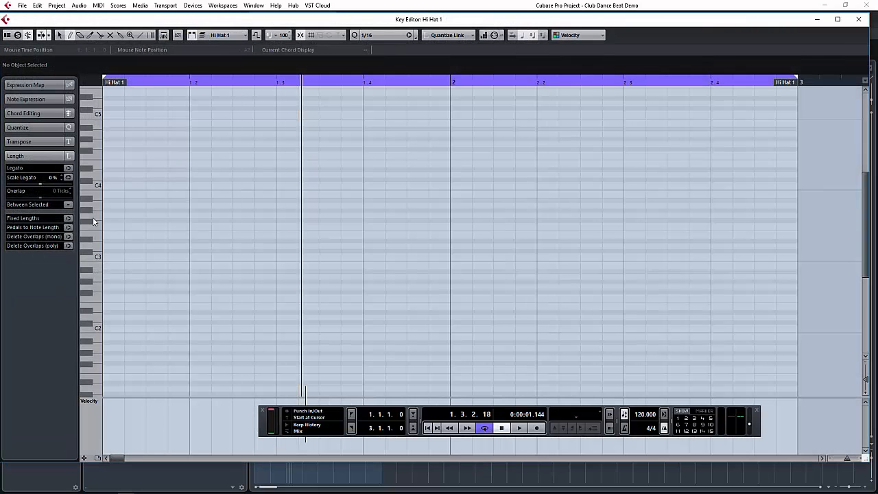
Step: Start loop playback and draw 1/16-long F#1 hi-hat notes on all four beats of both bars
scroll(94, 354, down, 4)
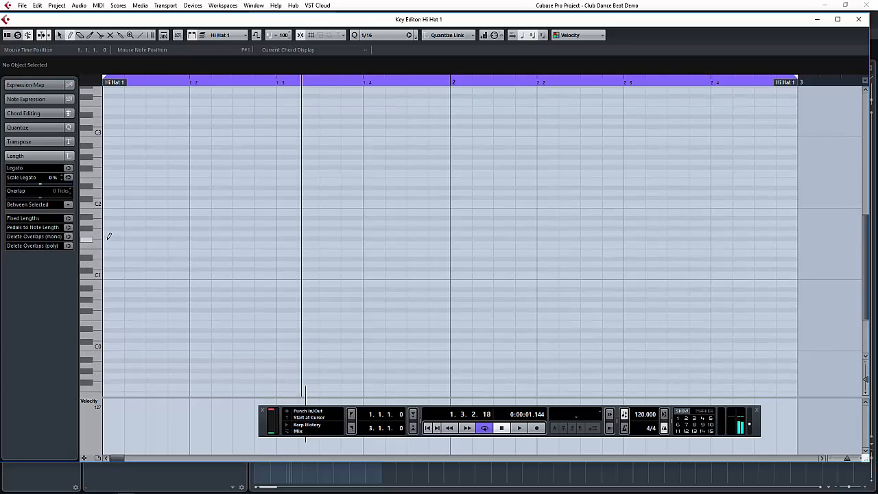
key(space)
click(108, 237)
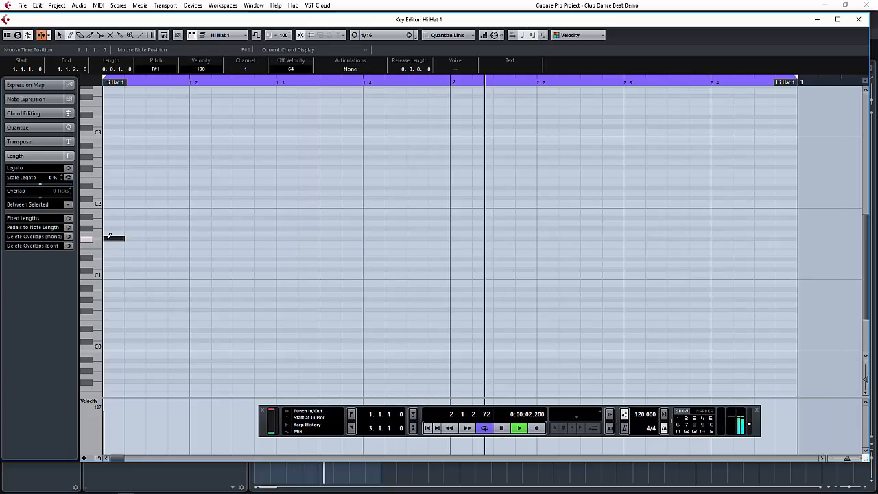
click(198, 238)
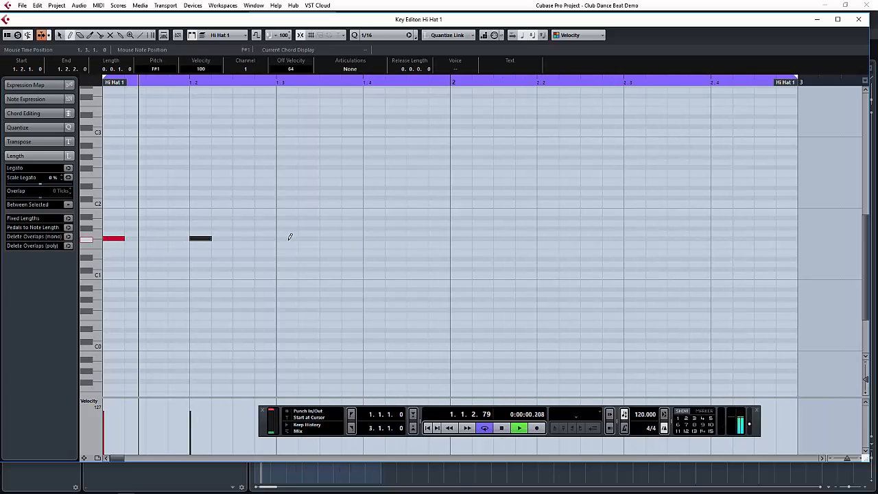
click(288, 237)
click(370, 237)
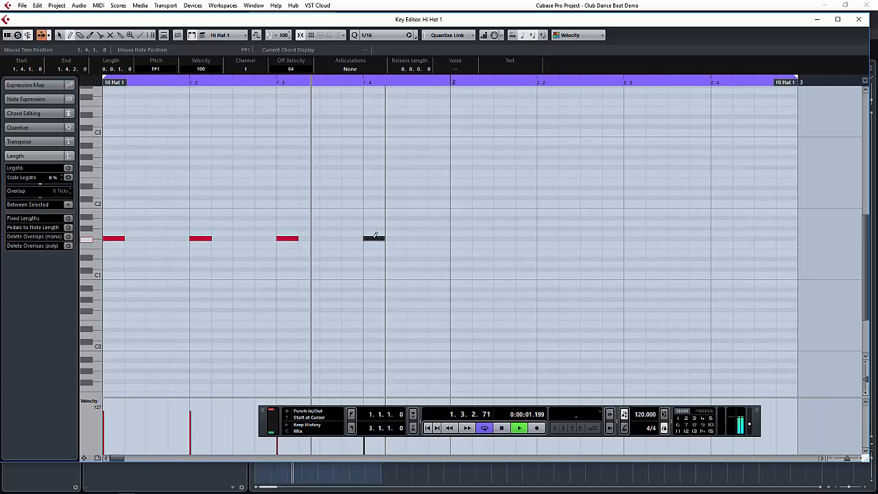
click(465, 238)
click(552, 237)
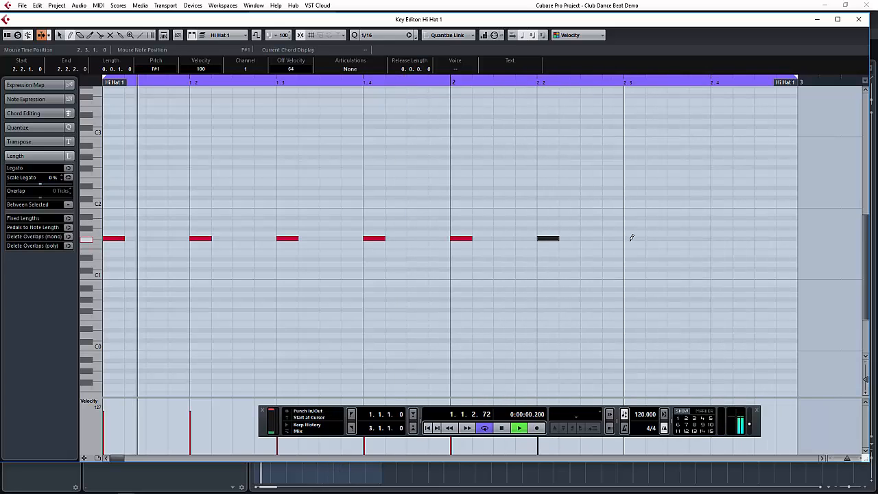
click(631, 237)
click(720, 237)
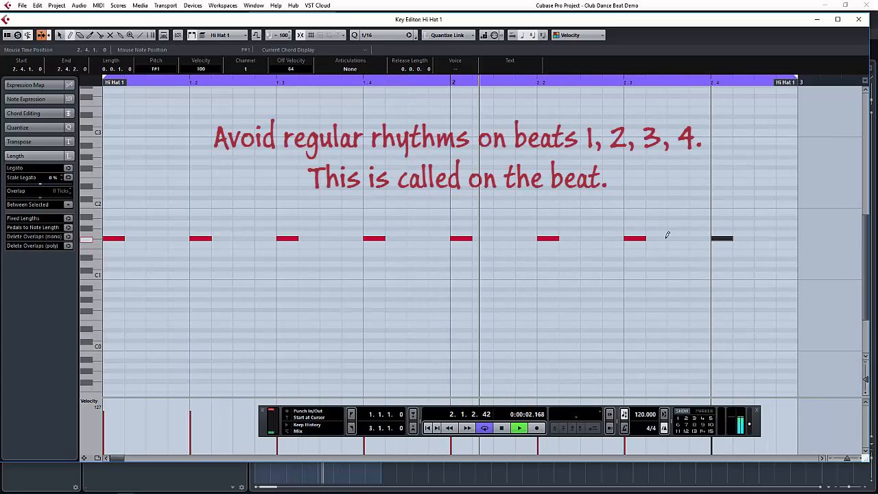
Step: Add 1/16-long F#1 hi-hat notes on the third sixteenth of every beat in both bars, from 1.1.3 to 2.4.3
click(160, 238)
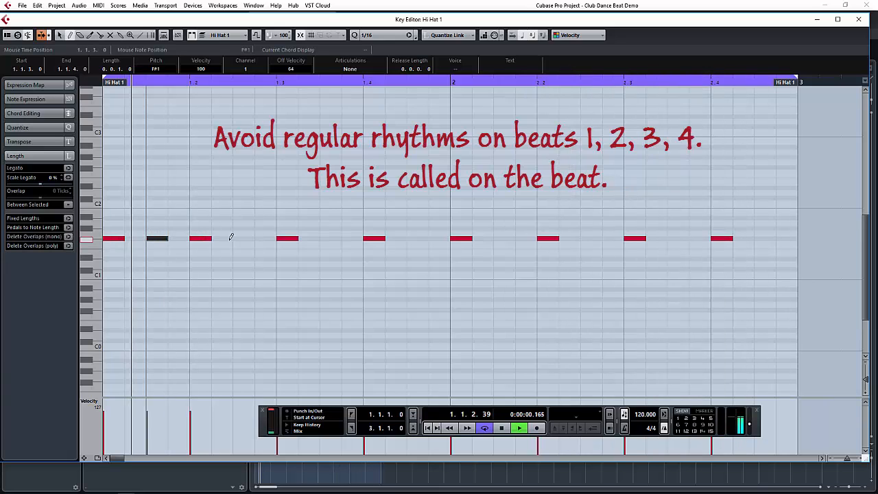
click(246, 237)
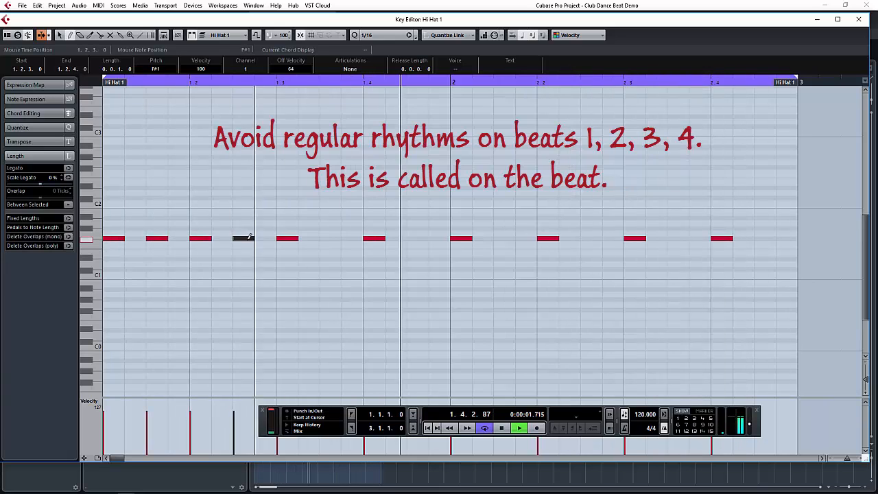
click(333, 238)
click(427, 237)
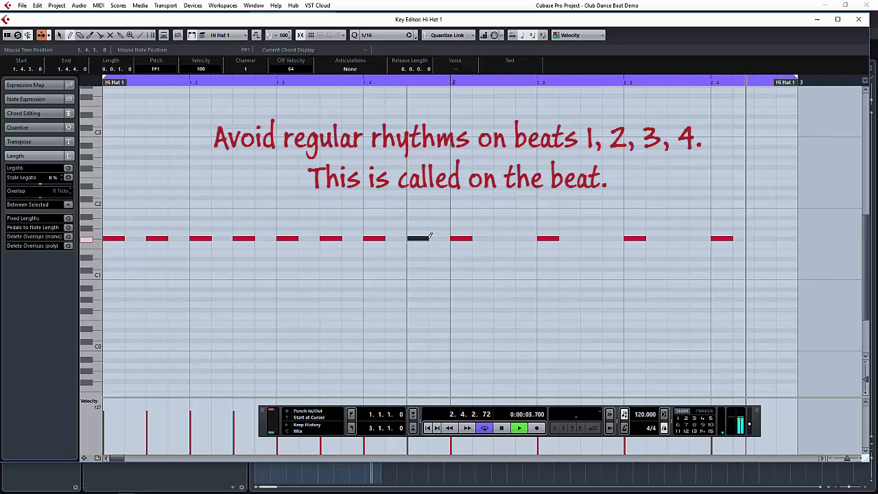
click(511, 237)
click(591, 237)
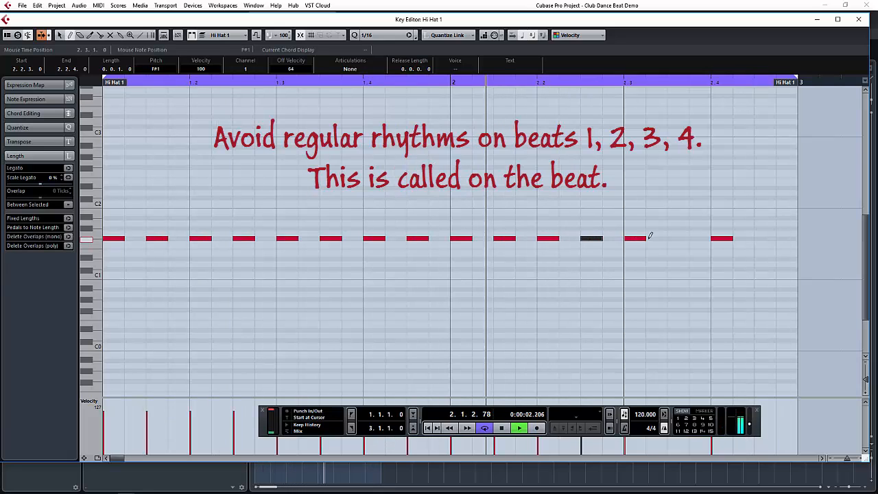
click(680, 237)
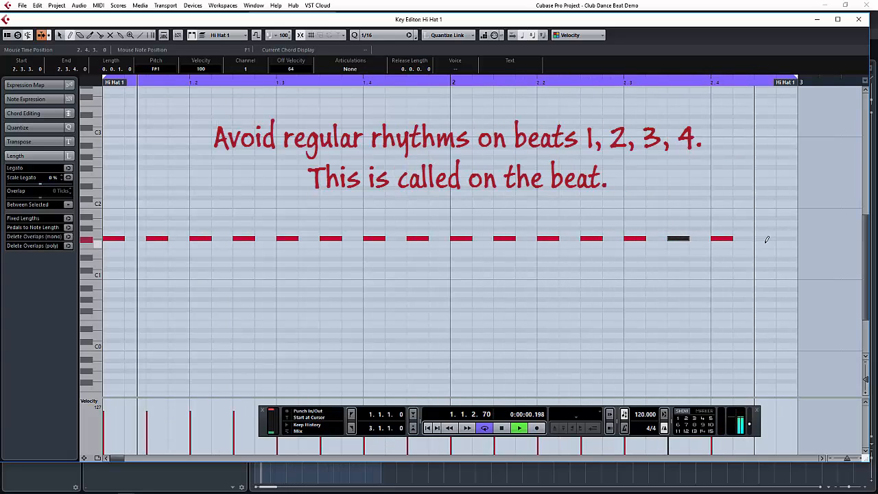
click(767, 238)
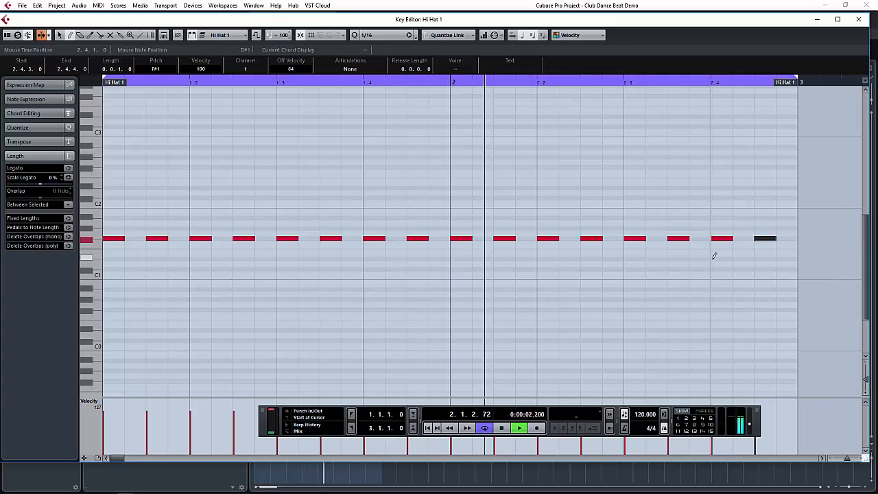
Step: Stop playback and delete all F#1 hi-hat notes from the Hi Hat 1 part
key(space)
right_click(542, 265)
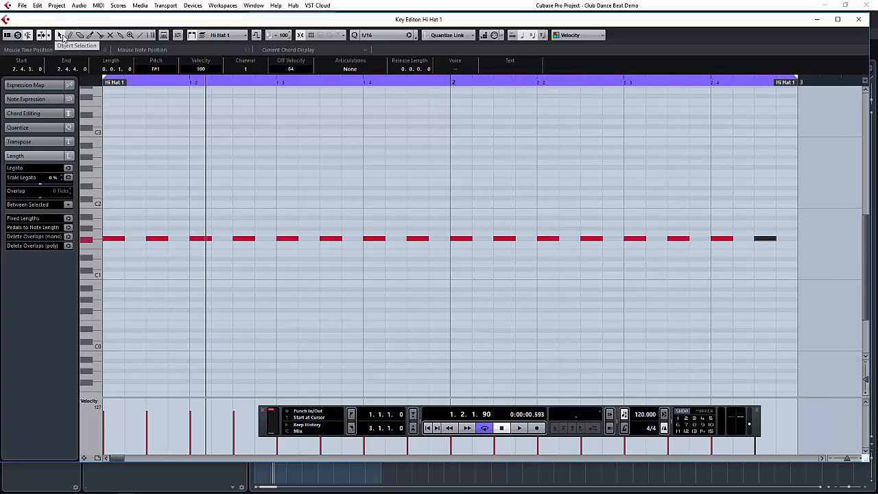
click(60, 36)
click(792, 278)
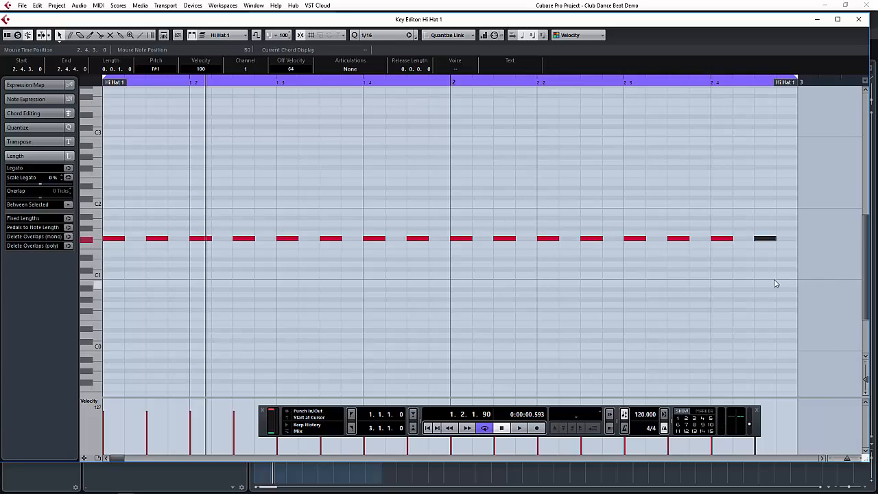
drag(795, 279, 104, 218)
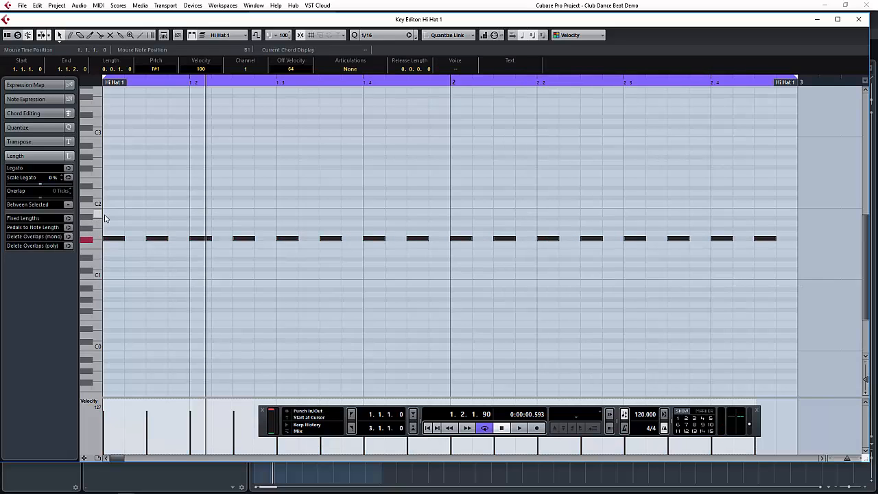
key(Delete)
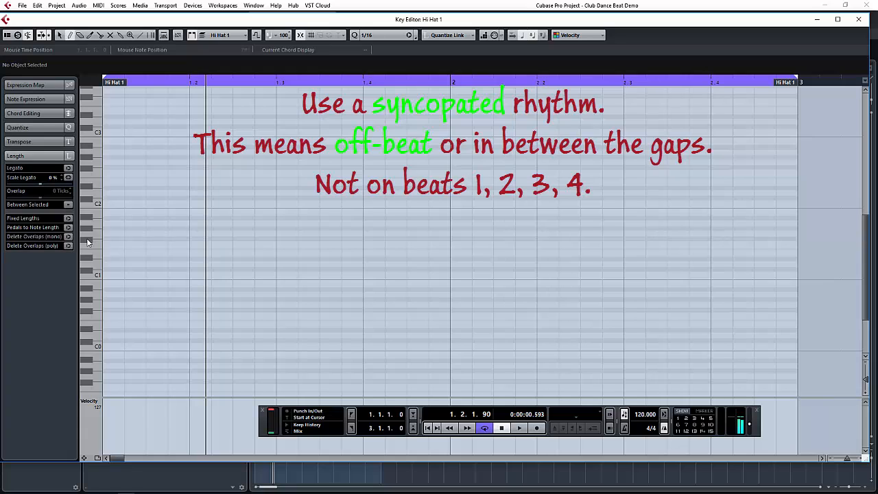
Step: With the loop playing, draw 1/16-long F#1 notes every three sixteenths, starting at 1.1.2 and ending at 2.4.1
click(138, 236)
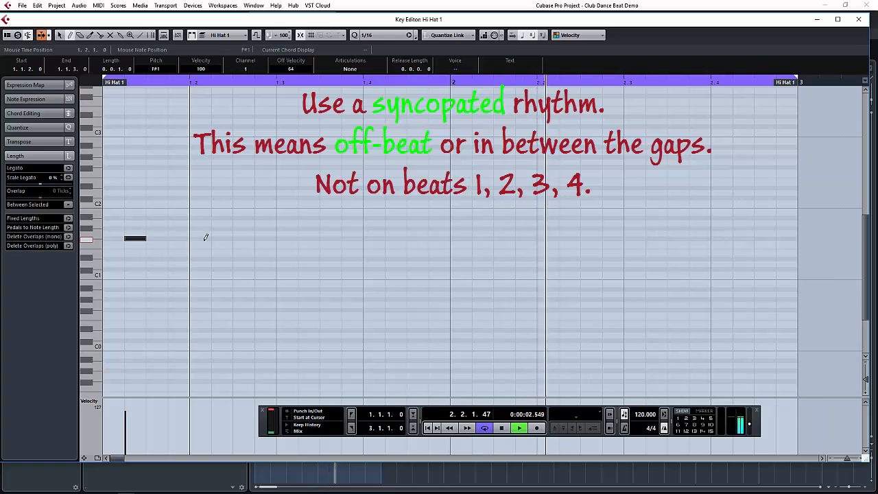
click(205, 238)
click(271, 237)
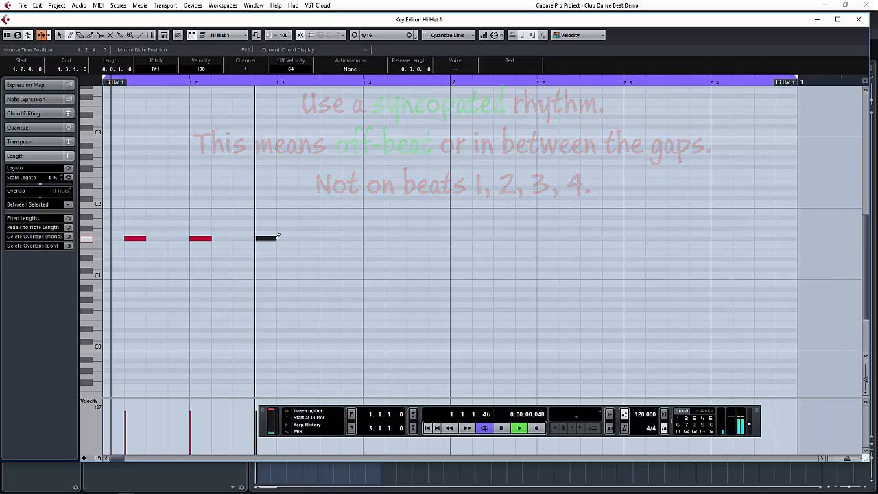
click(329, 237)
click(395, 237)
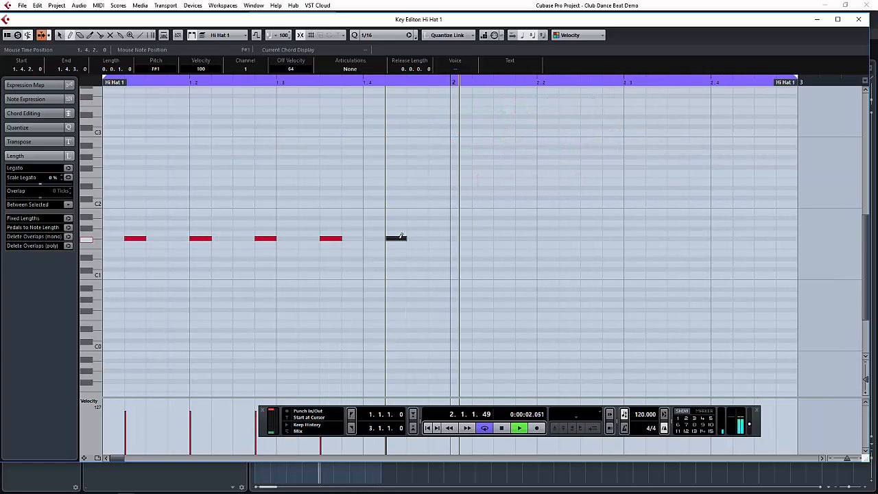
click(456, 237)
click(523, 237)
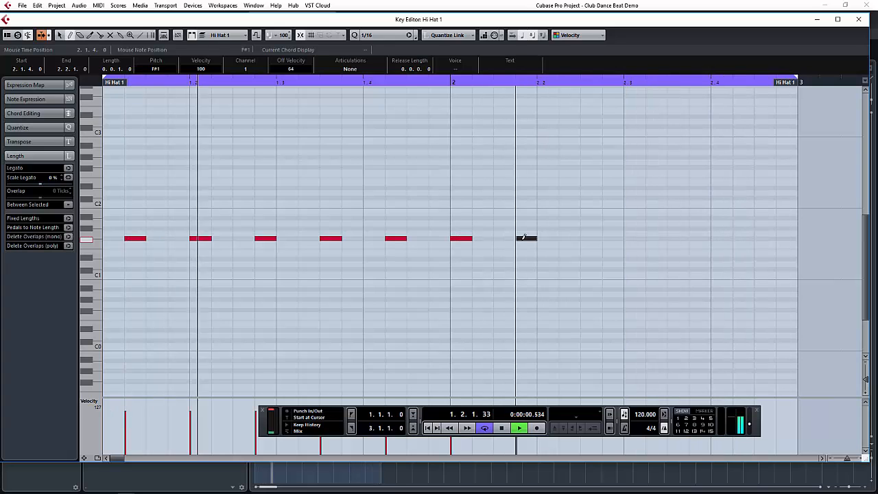
click(586, 238)
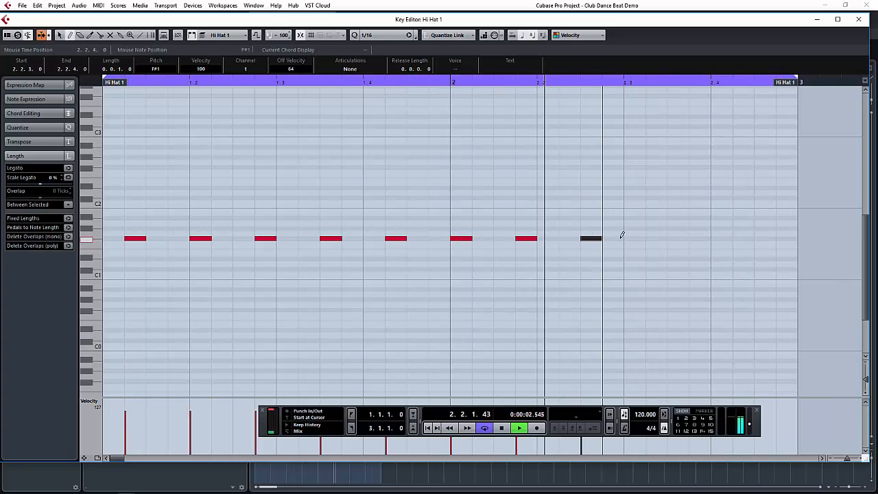
click(665, 237)
click(728, 237)
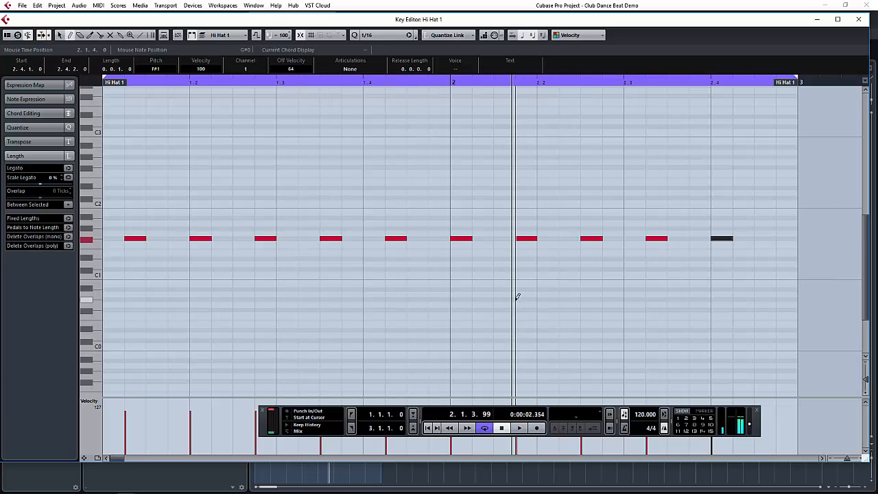
Step: Select the whole hi-hat pattern that starts on 1.1.2 and delete it
key(1)
drag(760, 284, 126, 225)
key(Delete)
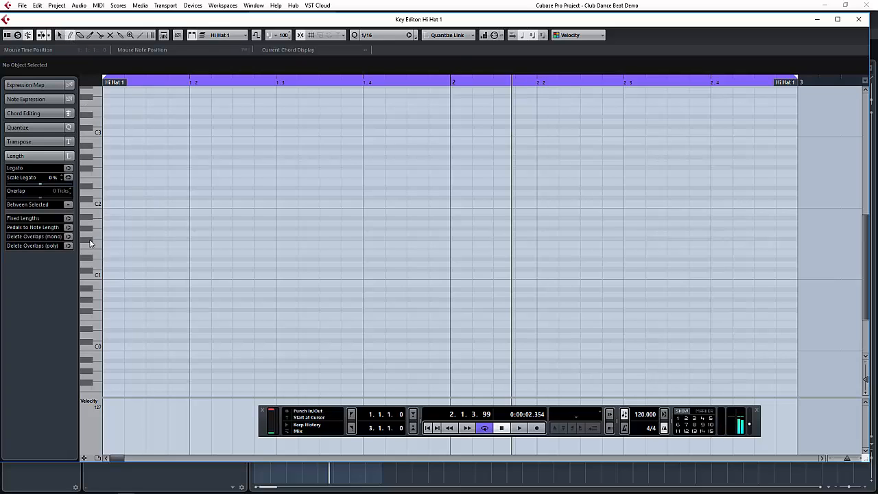
Step: During loop playback, draw a syncopated pattern of 1/16-long F#1 notes every three sixteenths from 1.1.1 to 2.4.3
click(112, 238)
click(178, 238)
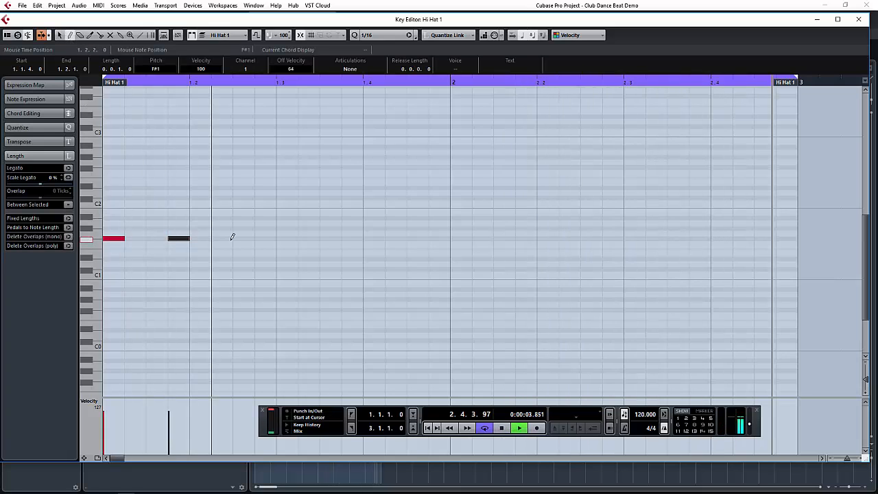
click(240, 238)
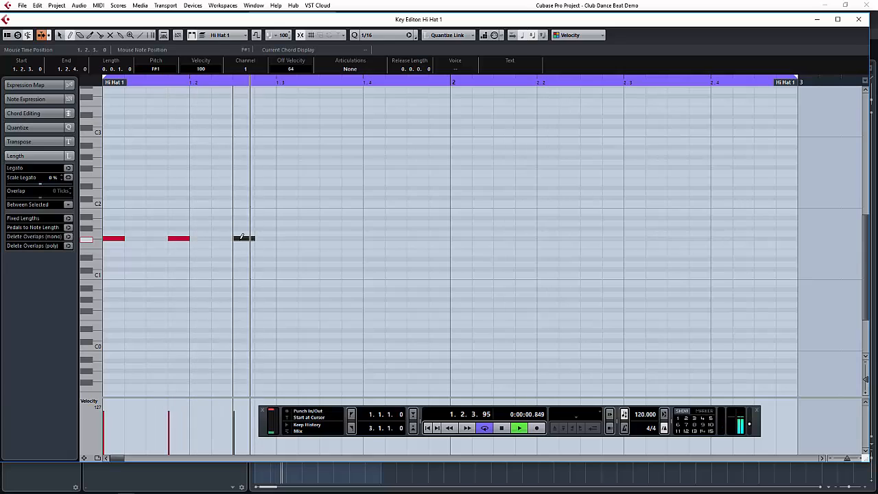
click(310, 238)
click(374, 238)
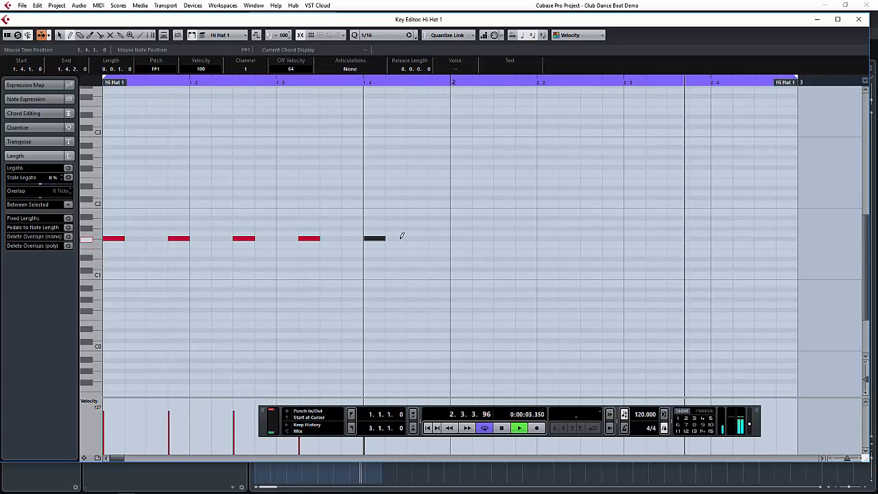
click(438, 237)
click(505, 238)
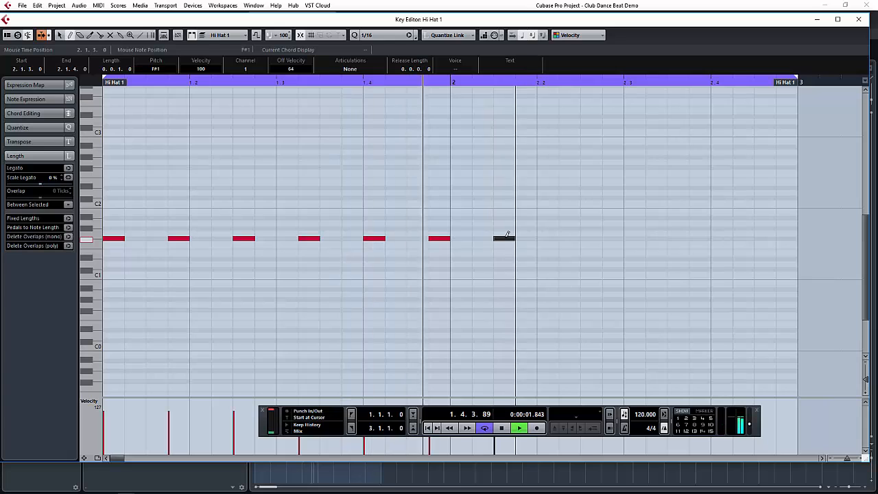
click(567, 238)
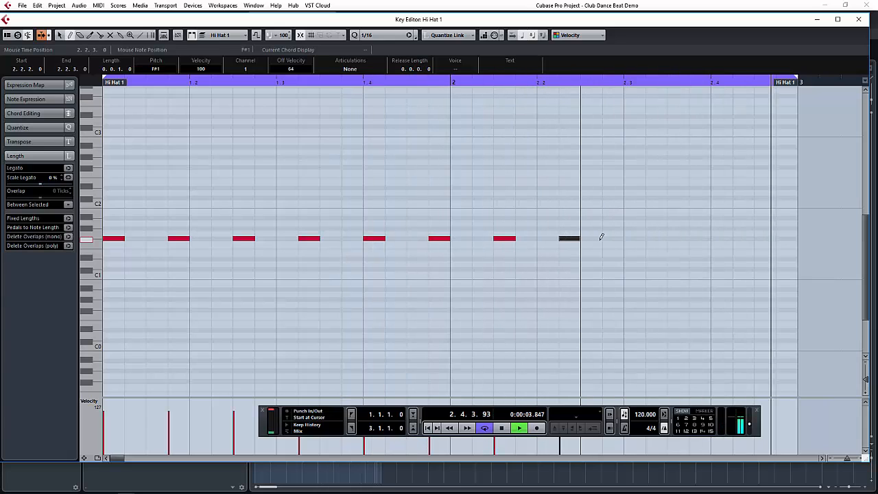
click(632, 238)
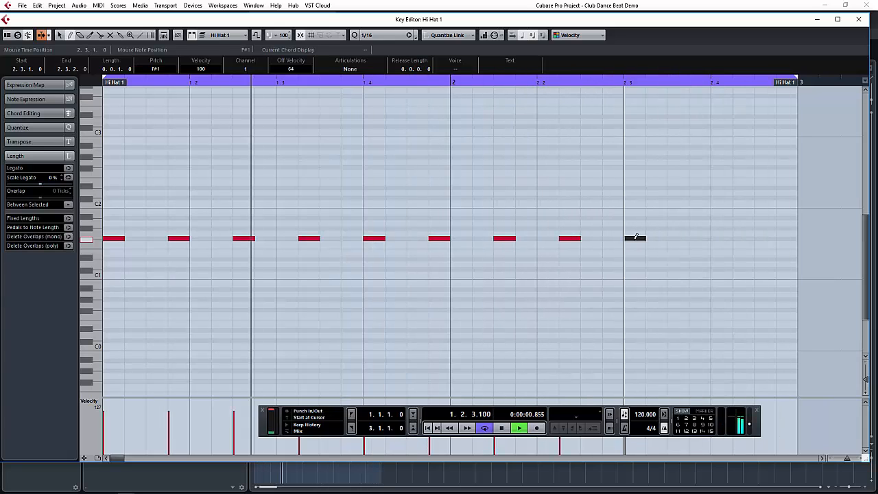
click(701, 238)
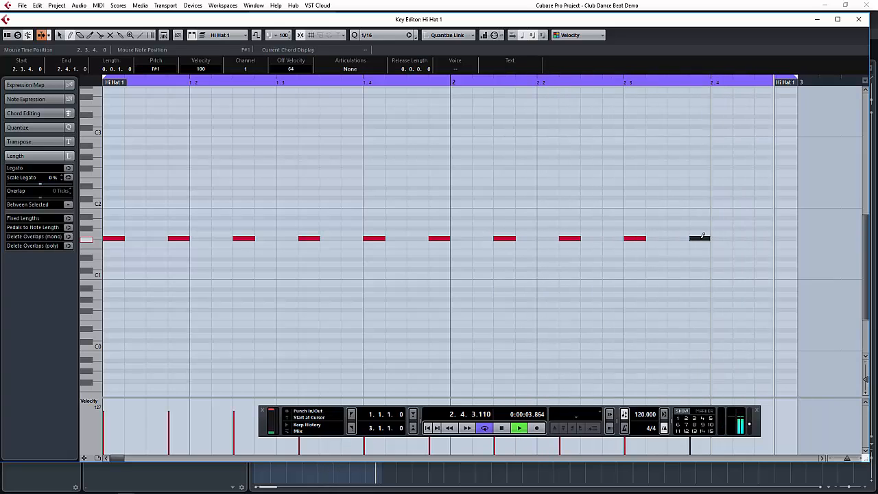
click(763, 238)
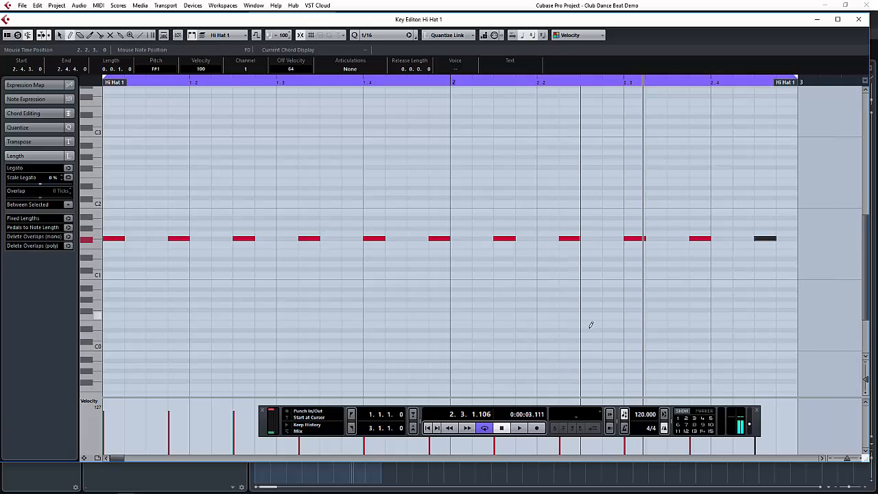
Step: Play back the loop with the syncopated hi-hat, stop it and close the Hi Hat 1 Key Editor
key(space)
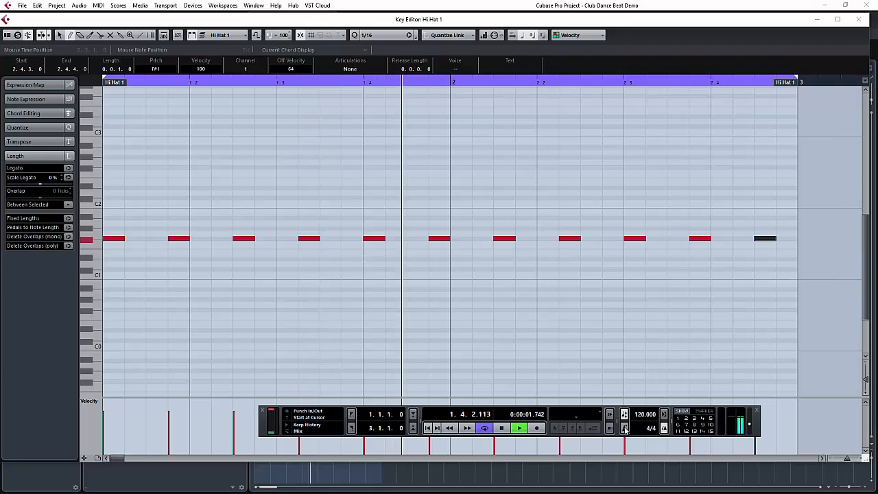
key(space)
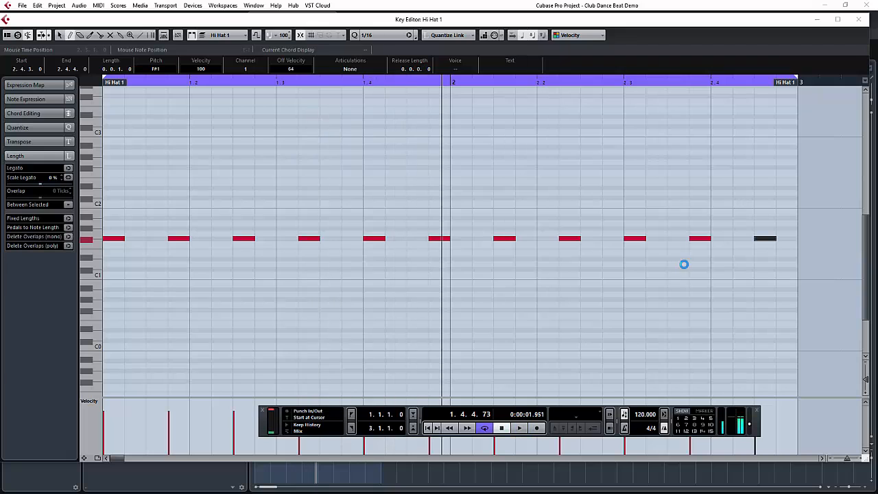
click(861, 21)
Step: Add one instrument track below Hi Hat 1 using Groove Agent SE, routed to Stereo Out
right_click(200, 139)
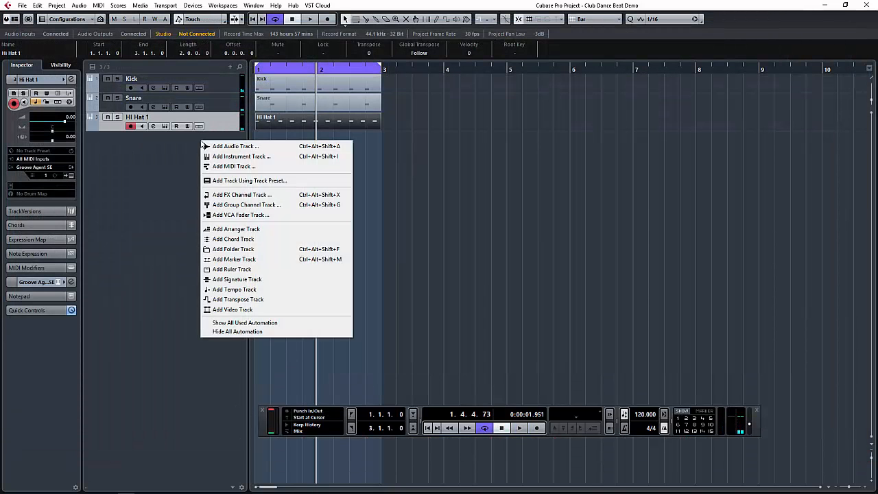
click(256, 155)
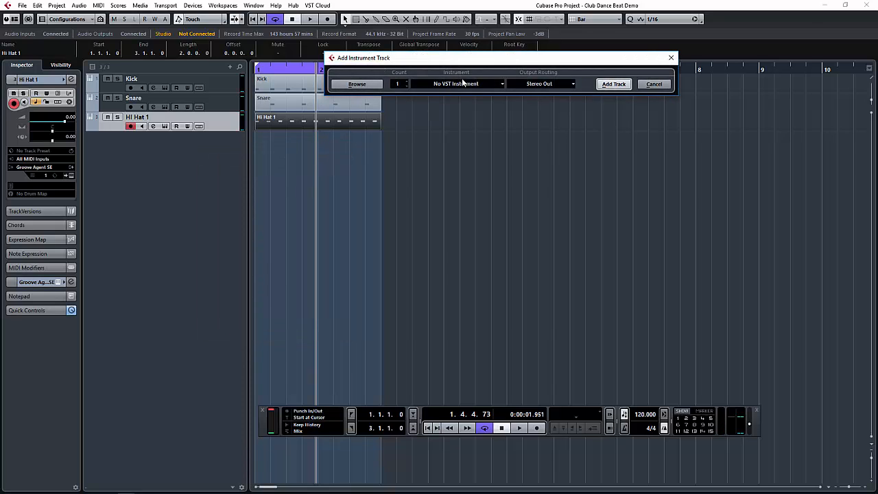
click(463, 83)
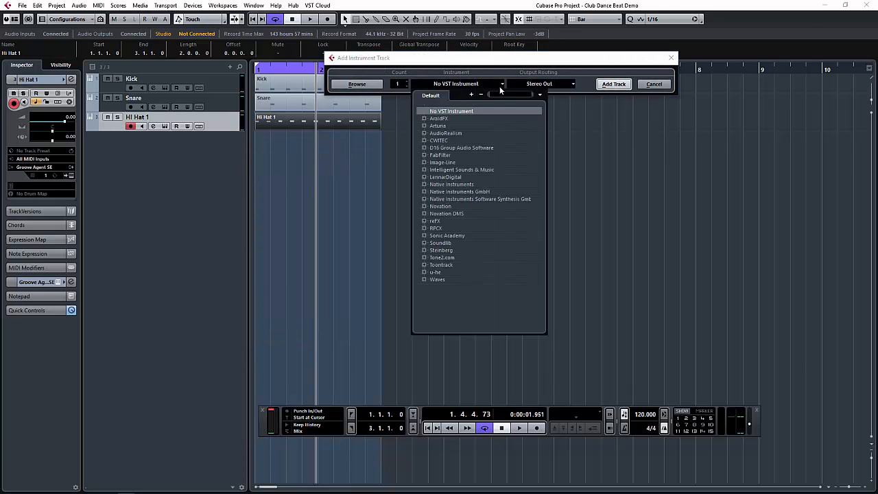
text(groo)
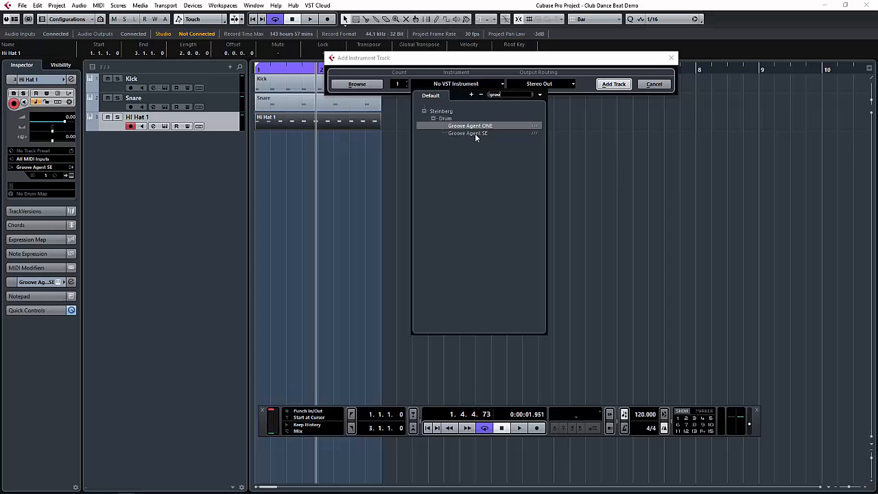
click(476, 133)
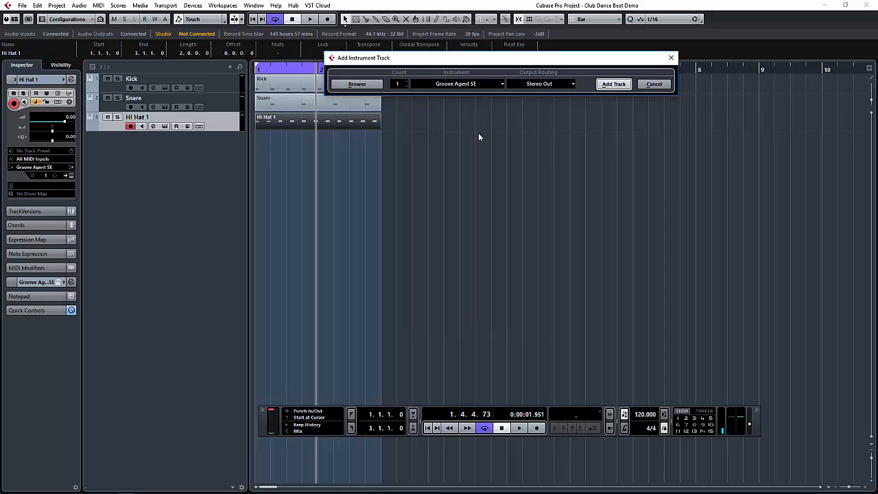
click(613, 83)
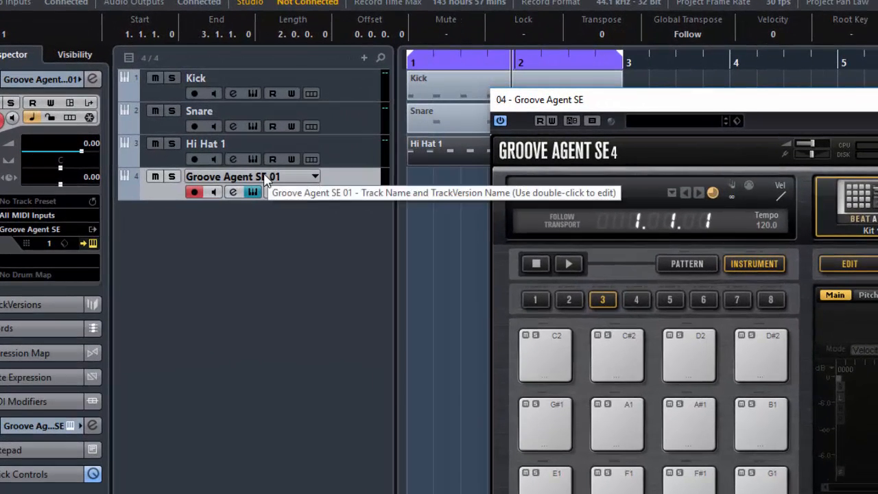
Step: Rename the fourth track as Hi Hat 2
double_click(266, 177)
text(Hu)
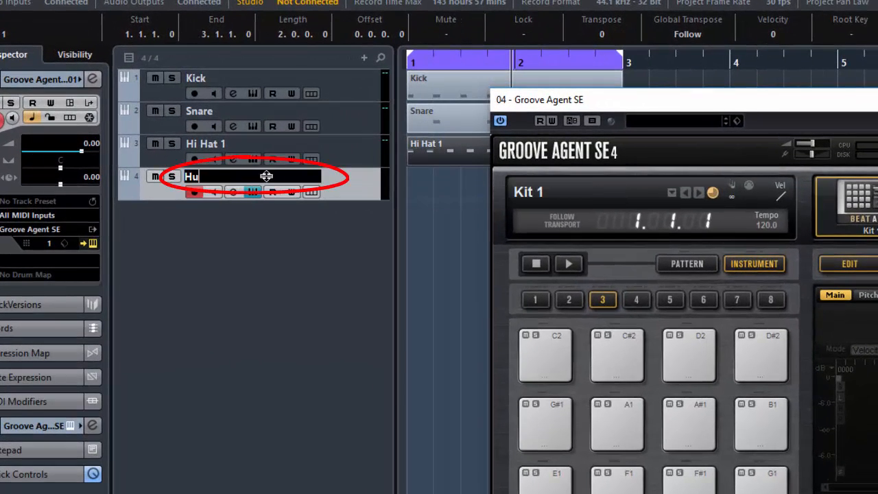
text( Ha)
key(BackSpace)
key(BackSpace)
key(BackSpace)
key(BackSpace)
text(i Hat 2)
key(Return)
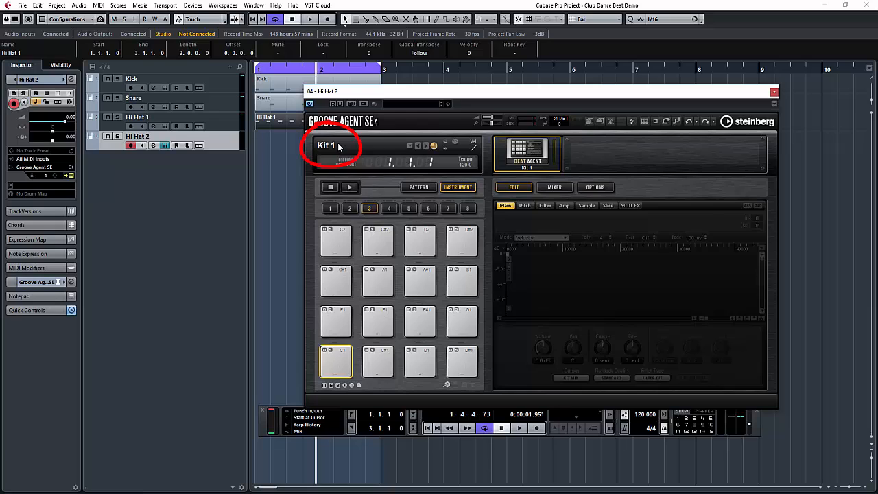
Step: Load the House Kit 01 preset into the Hi Hat 2 track's Groove Agent SE
click(408, 162)
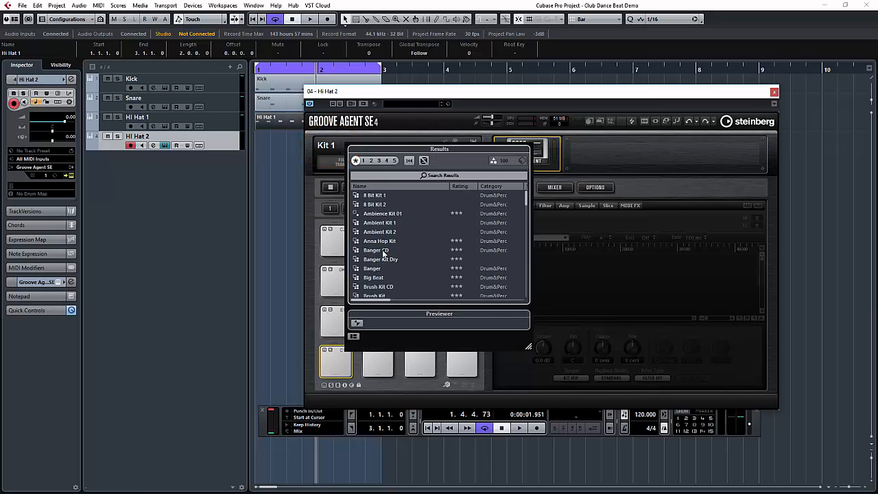
scroll(383, 252, down, 6)
scroll(384, 254, down, 4)
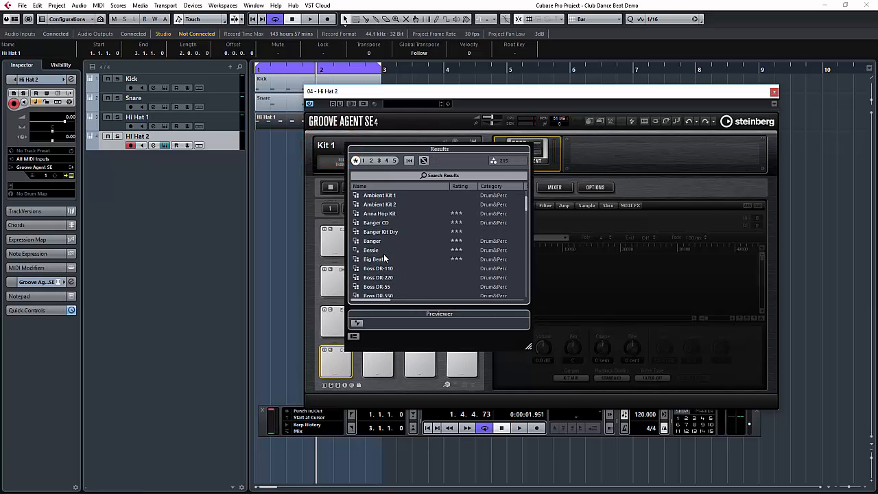
scroll(384, 257, down, 5)
scroll(386, 262, down, 5)
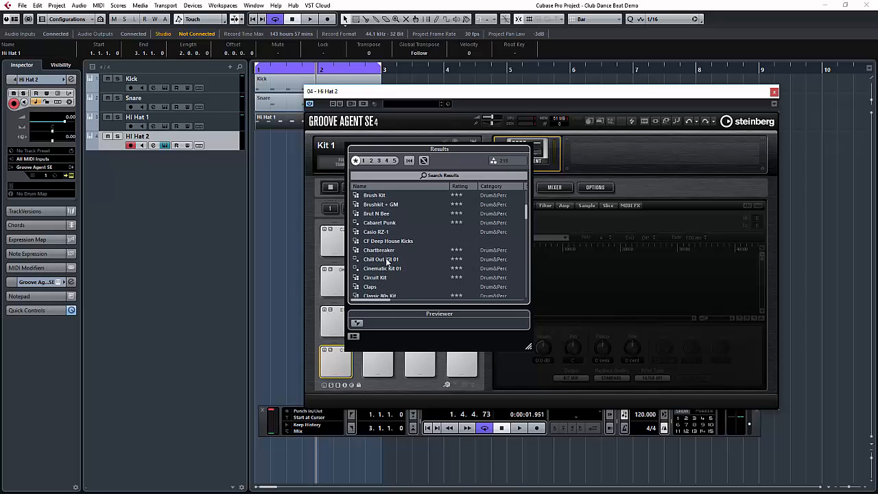
scroll(387, 262, down, 3)
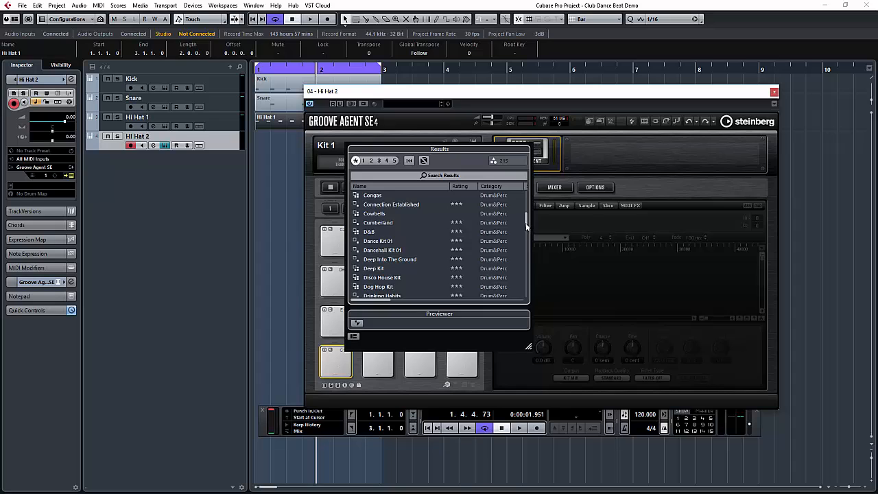
drag(526, 227, 536, 242)
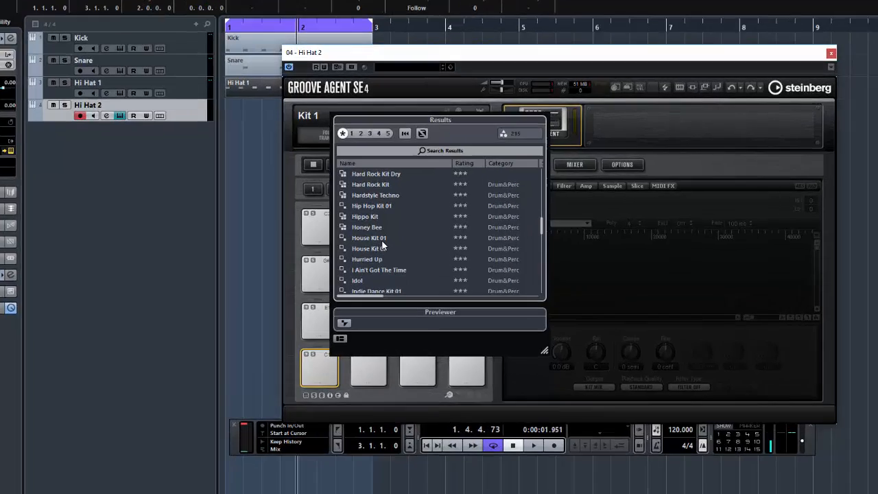
double_click(383, 250)
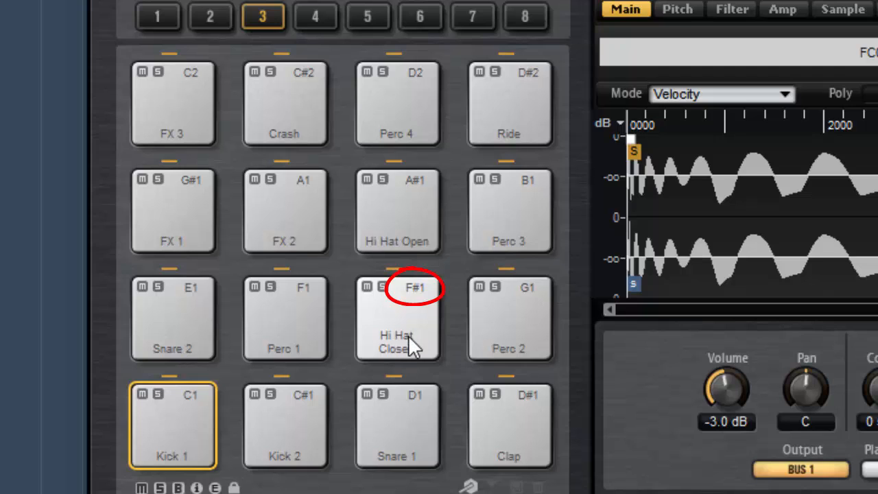
Step: Audition the Hi Hat Closed pad on F#1 several times and close the Groove Agent SE window
click(408, 334)
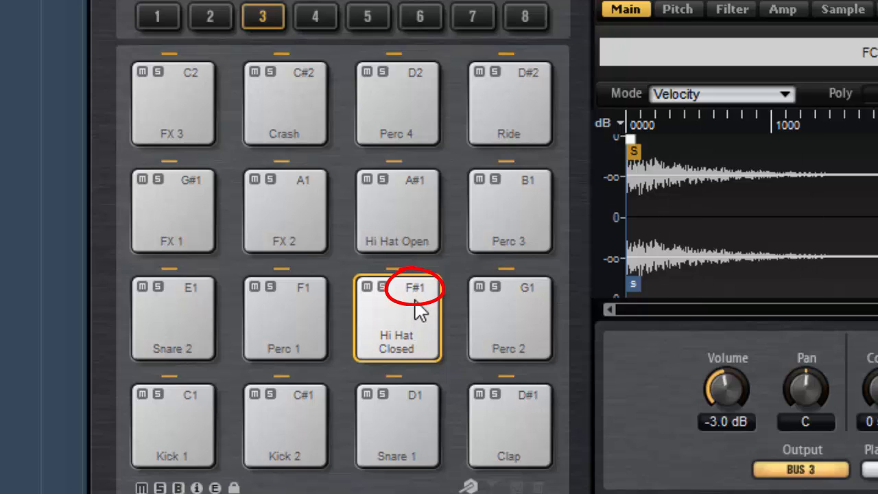
click(415, 304)
click(415, 310)
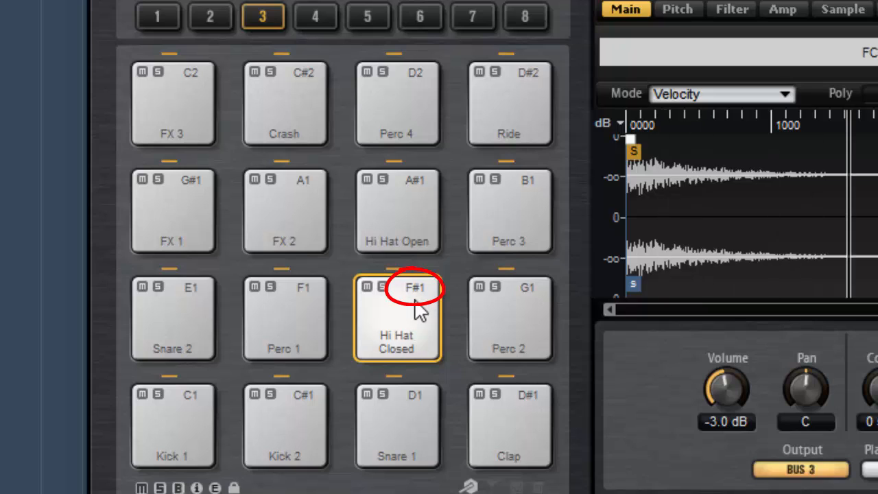
click(415, 310)
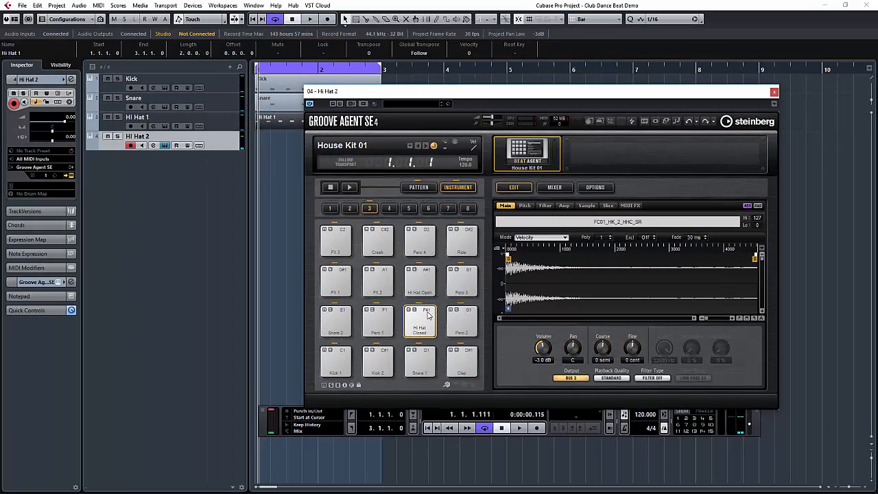
click(428, 315)
click(427, 316)
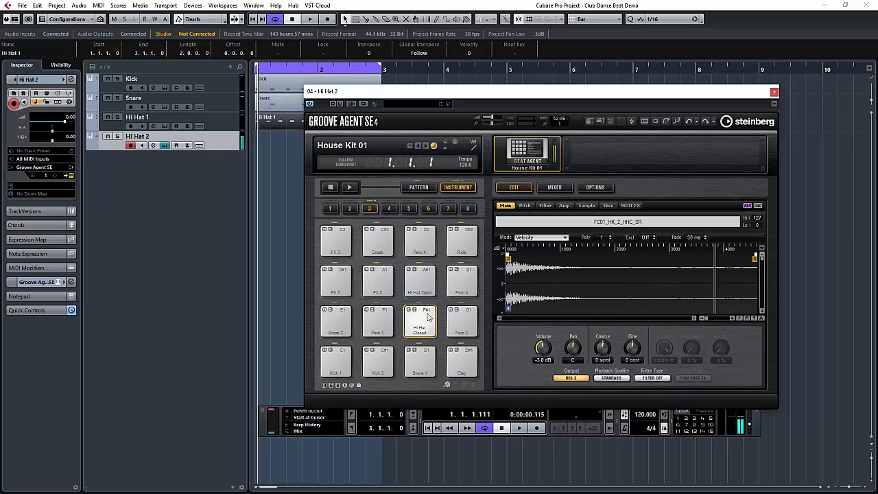
click(774, 93)
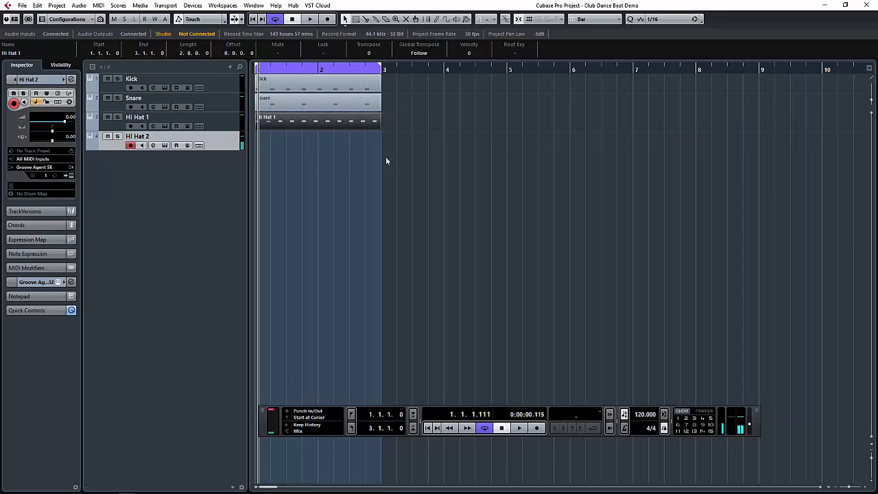
Step: Create a two-bar MIDI part on the Hi Hat 2 track between the locators and open it in the Key Editor
double_click(306, 142)
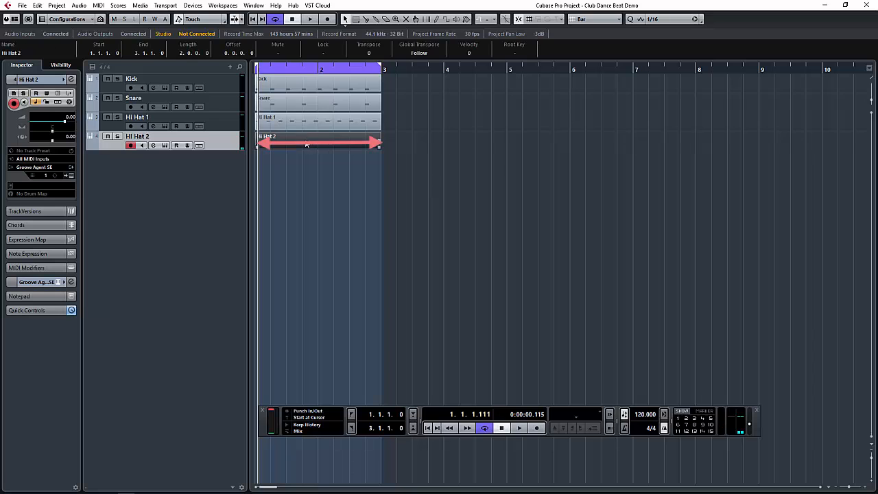
double_click(295, 141)
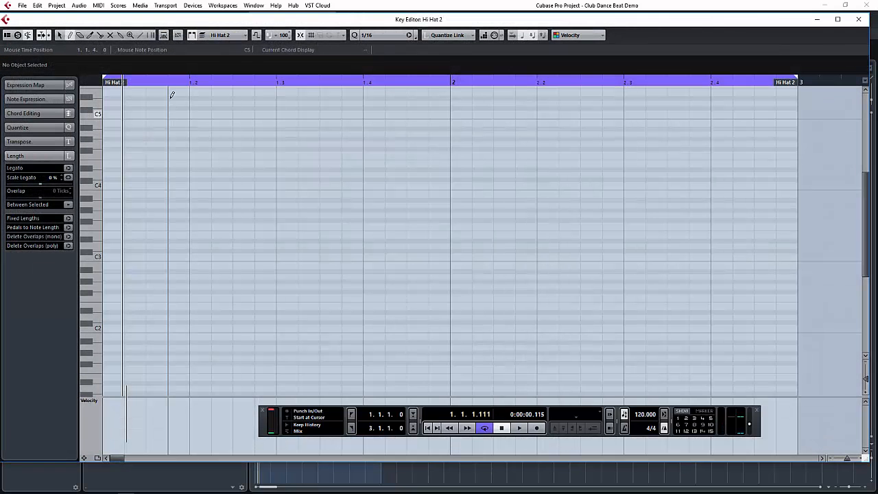
drag(169, 83, 120, 81)
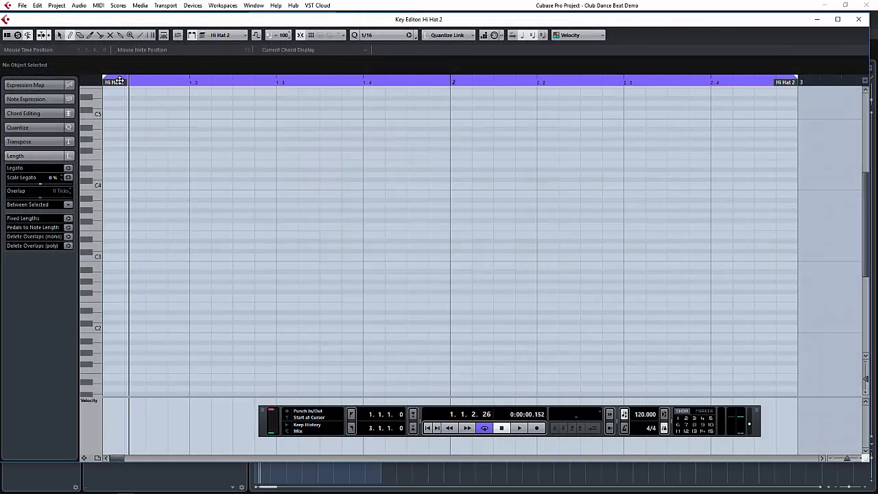